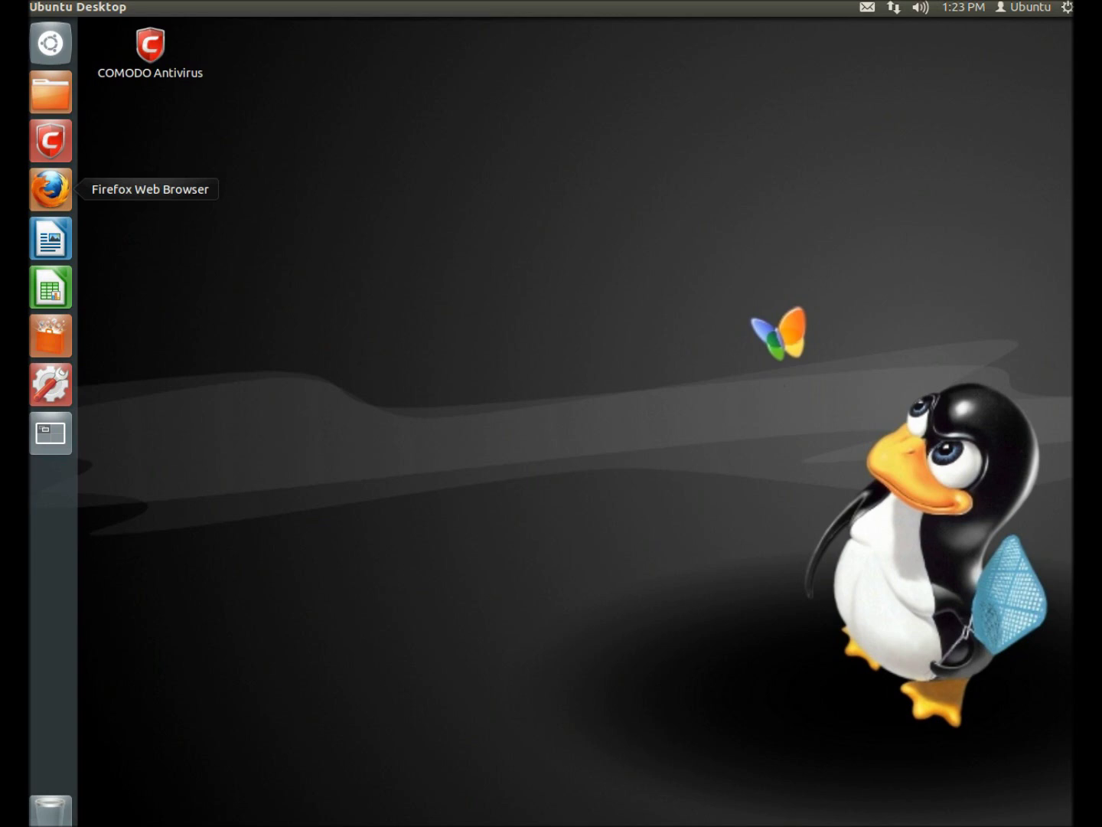
In Firefox, search Google for 'comodo antivirus for linux' and open the Free Linux Antivirus result.
left_click(50, 189)
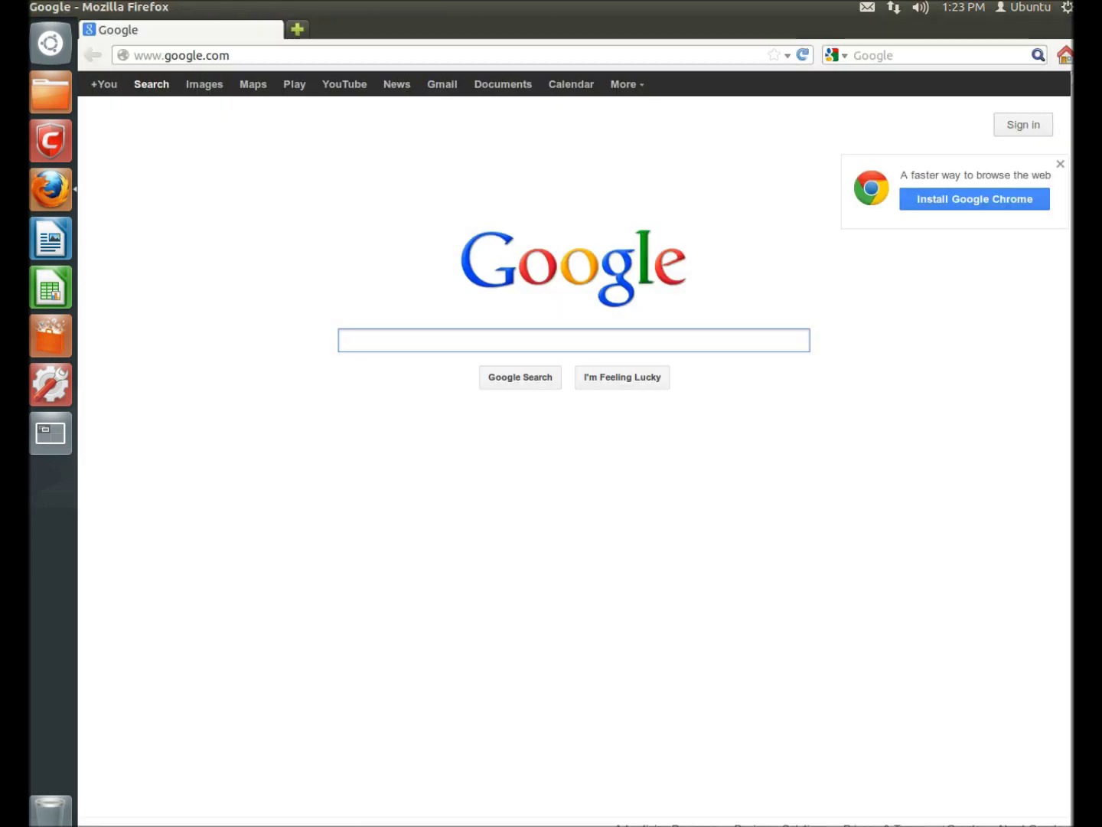
type("comodo antivirus for linux")
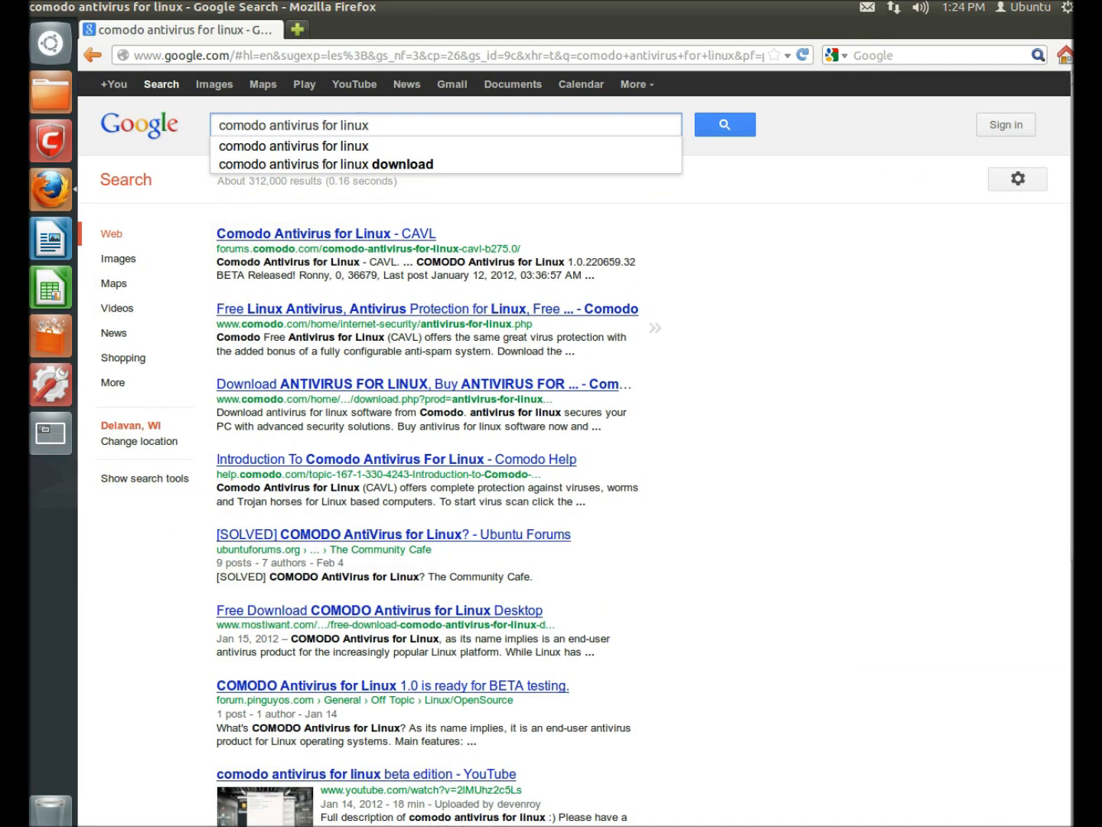
left_click(427, 308)
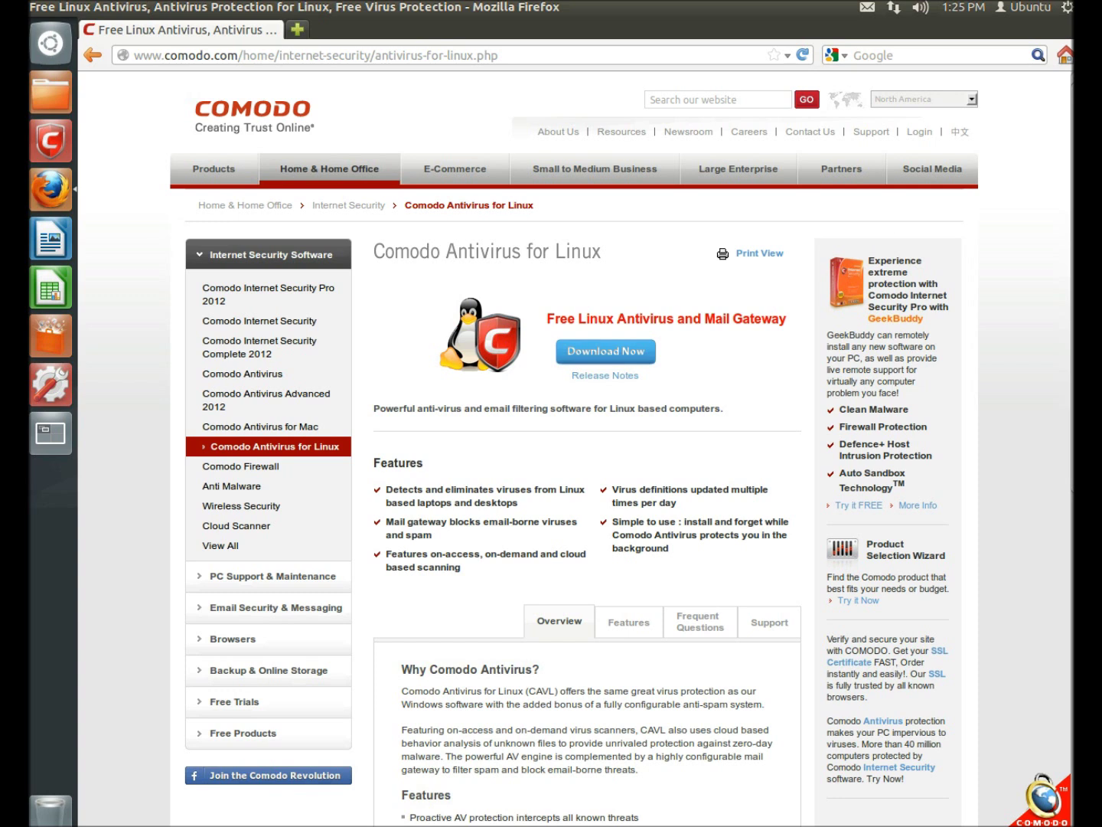
Request the 32 bit .deb package download (cav-linux_1.0.239818-1_i386.deb), then cancel its opening prompt.
left_click(608, 353)
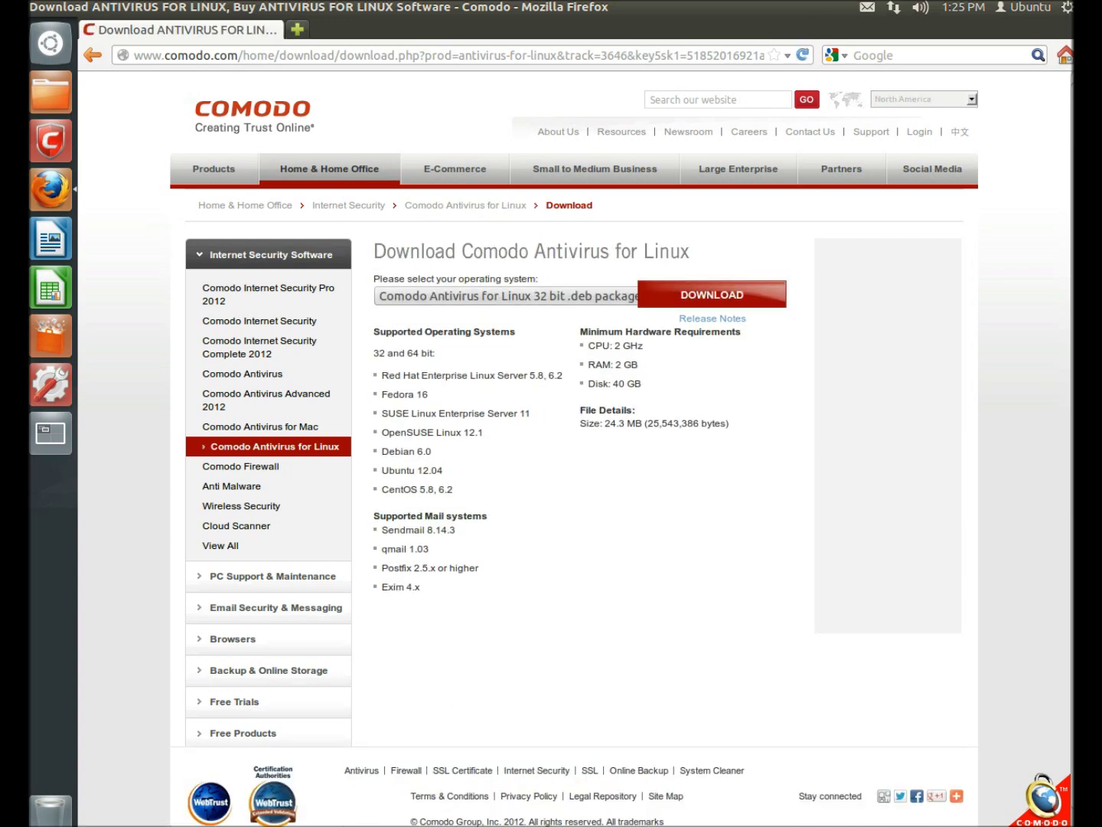
left_click(506, 296)
left_click(508, 314)
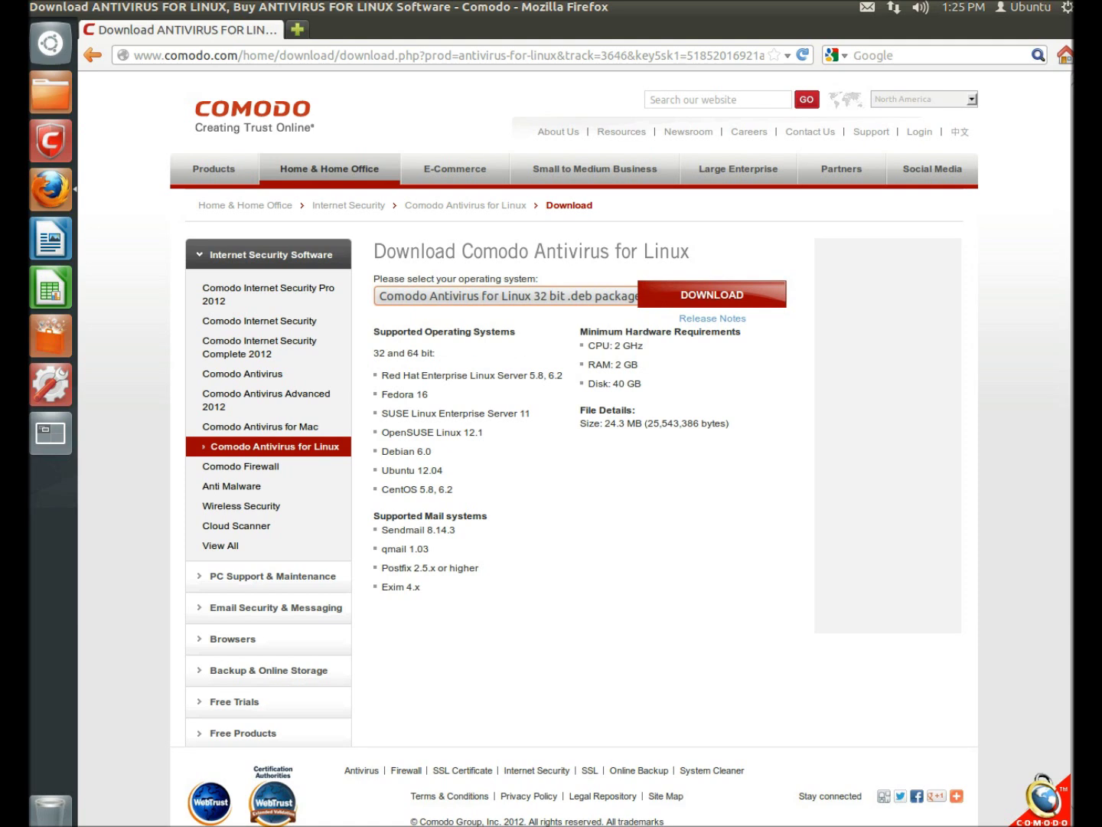
left_click(715, 299)
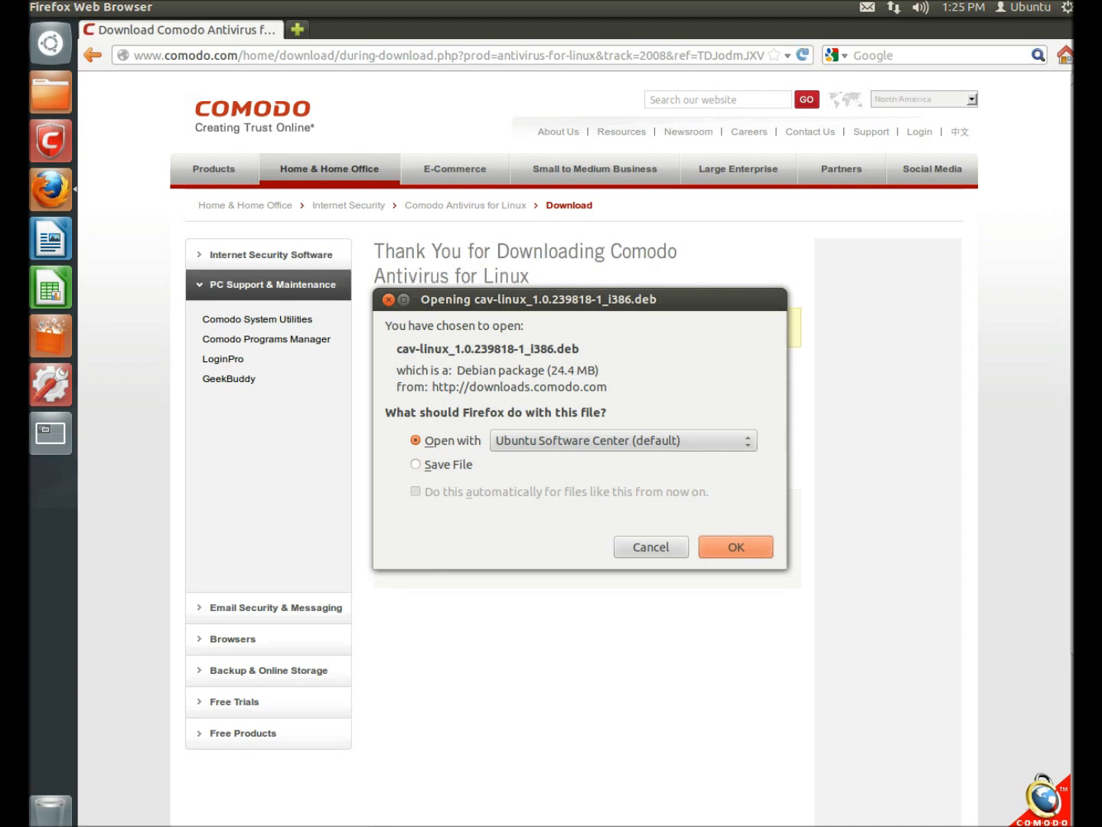
mouse_move(551, 1)
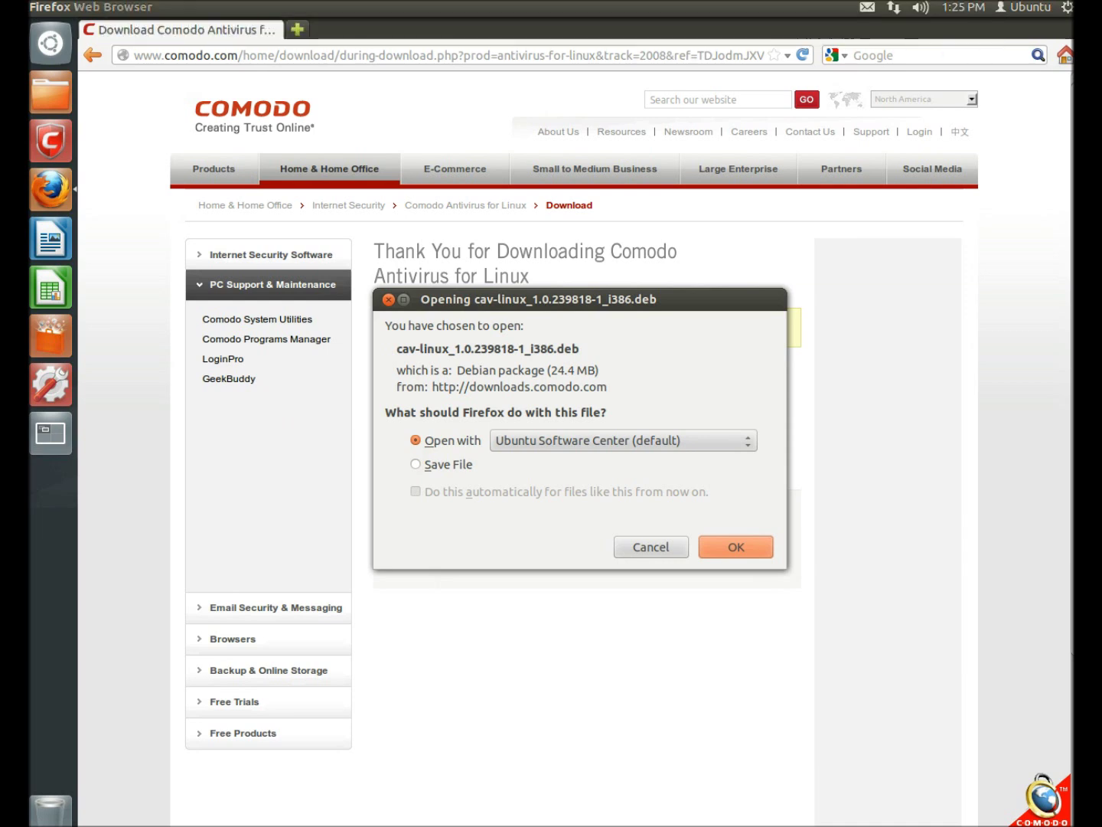
left_click(651, 547)
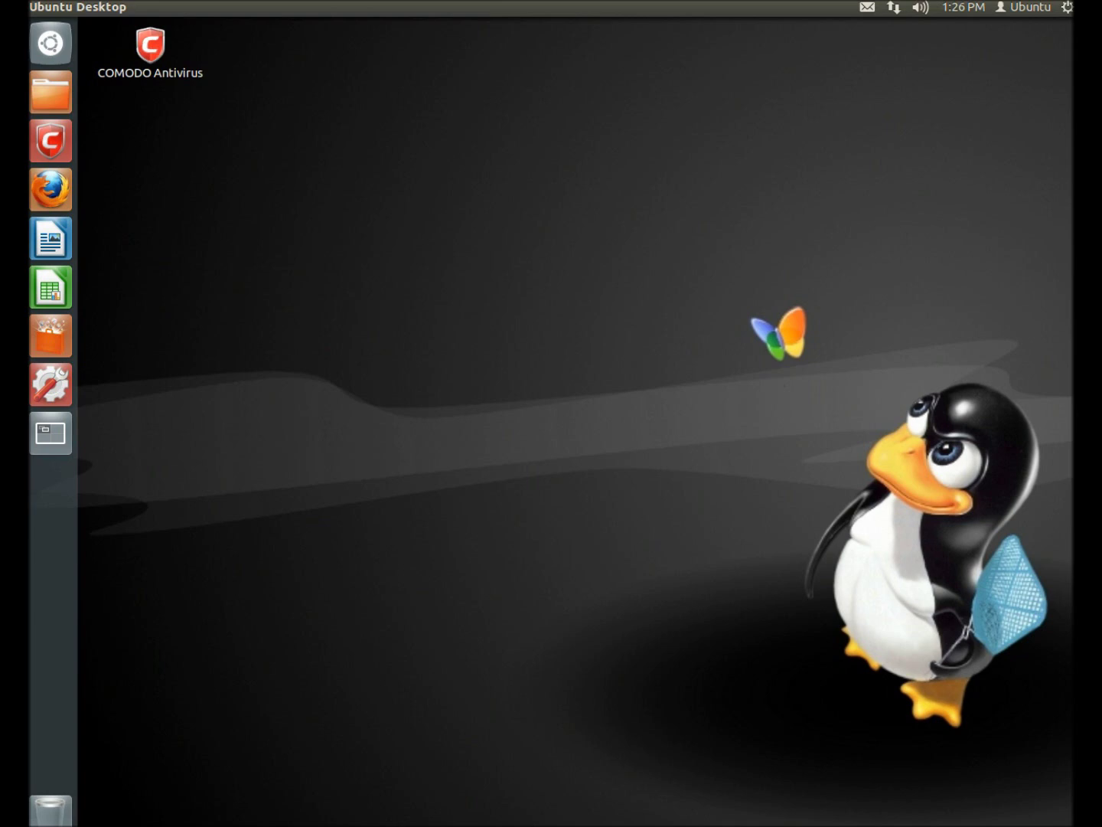
Launch COMODO Antivirus from its desktop icon and switch to the Antivirus section.
double_click(150, 48)
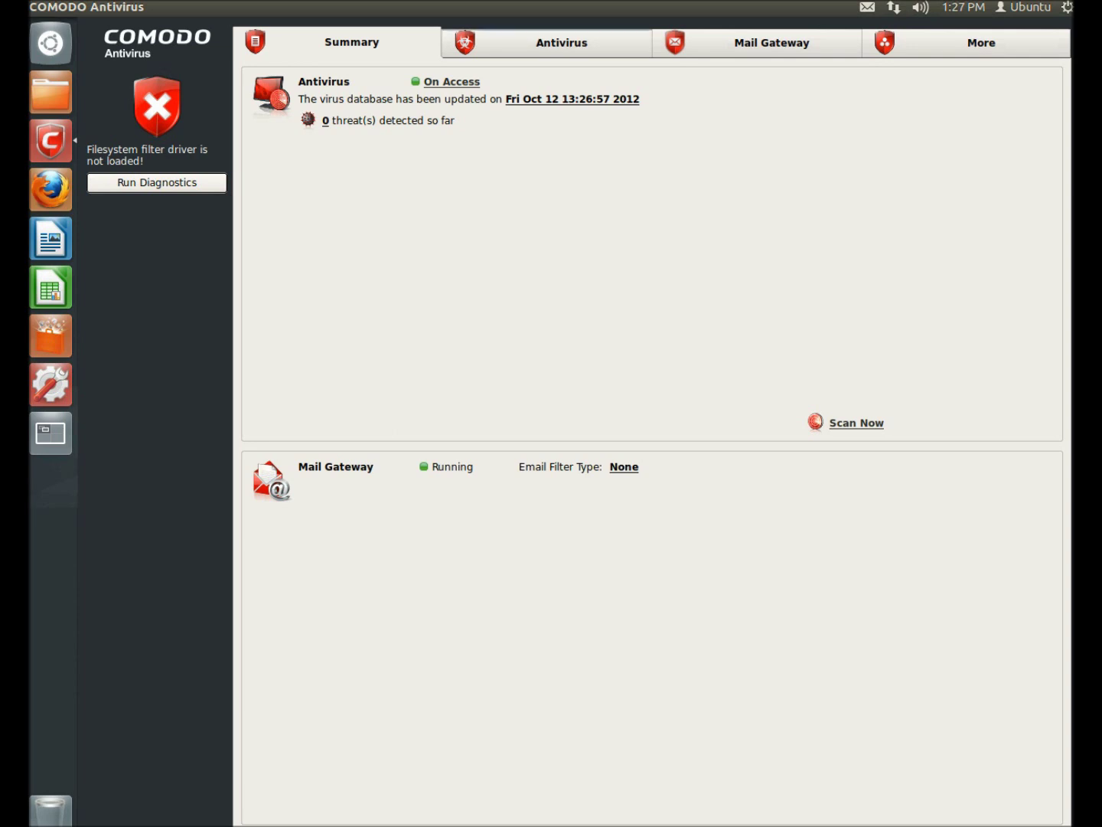
left_click(561, 43)
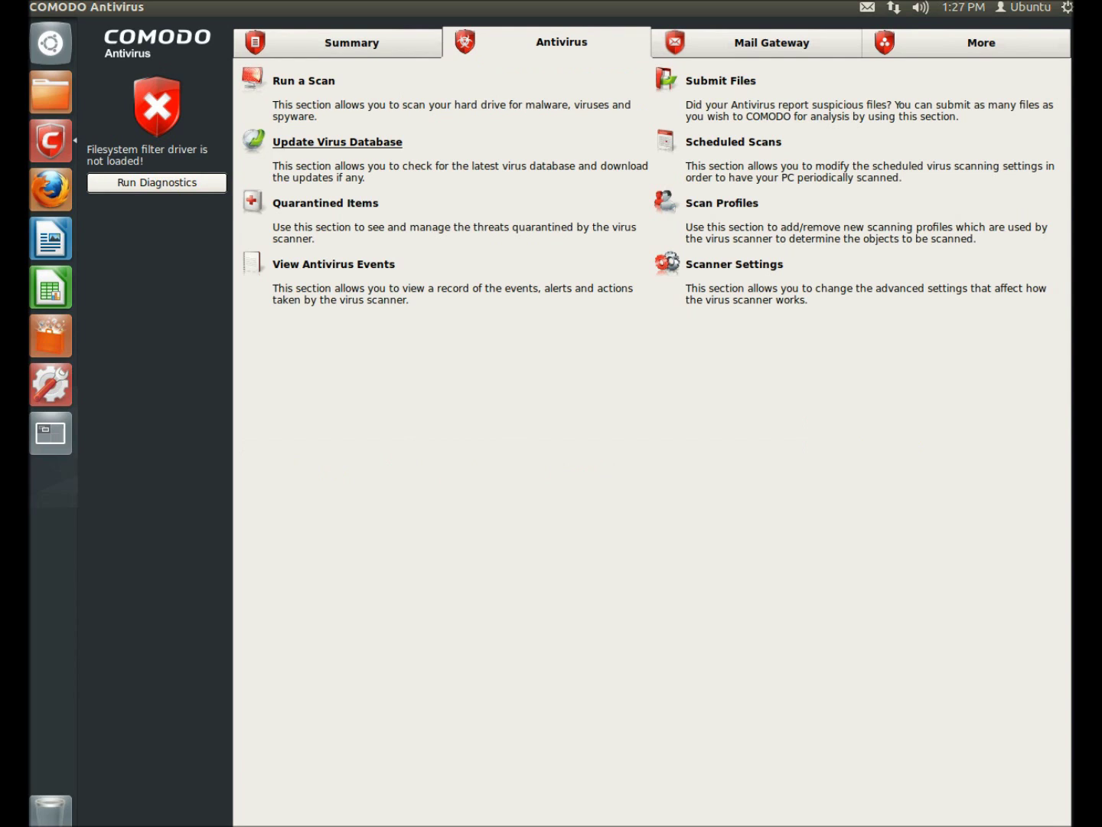
Update the virus signature database and dismiss the already up-to-date notice.
left_click(336, 141)
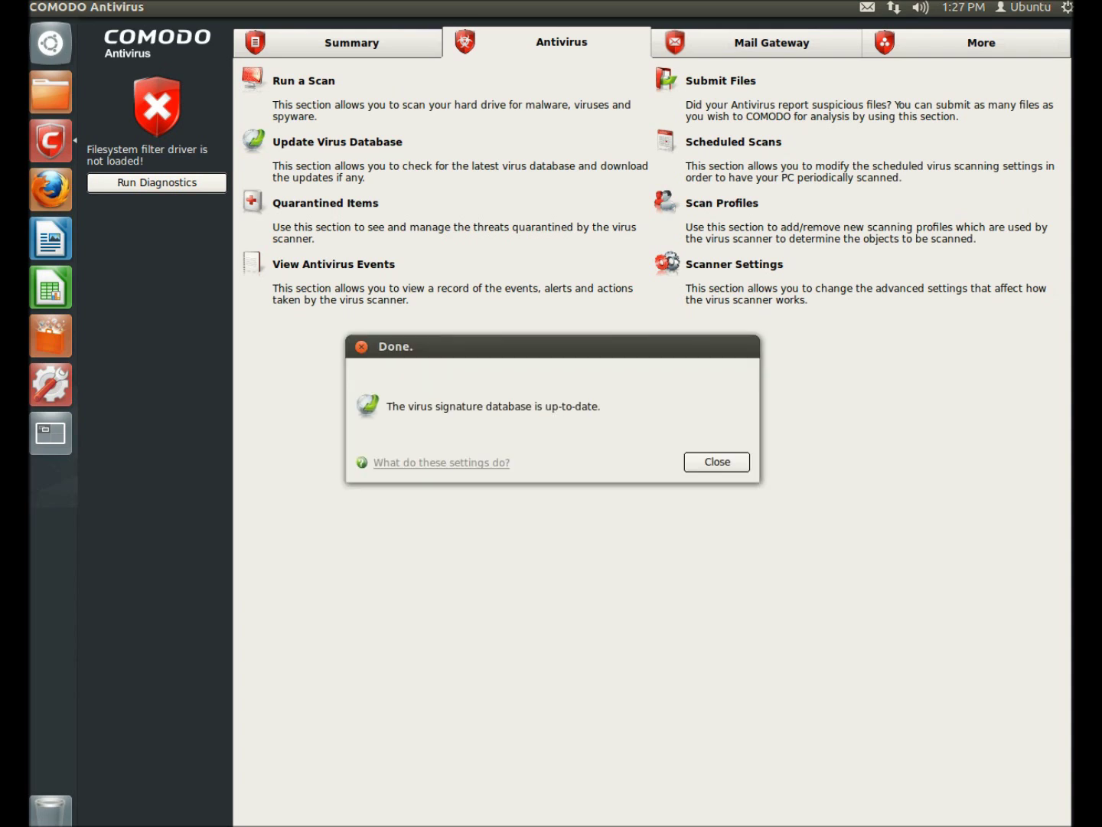
left_click(717, 461)
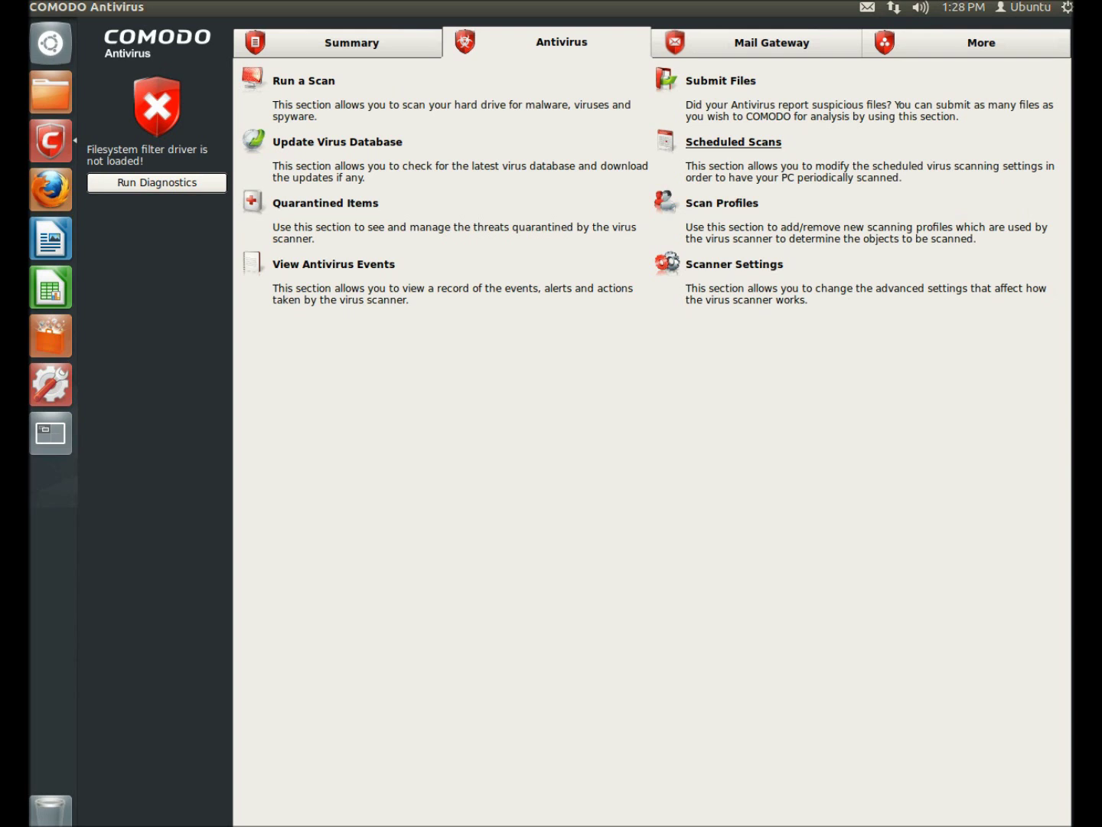
left_click(733, 141)
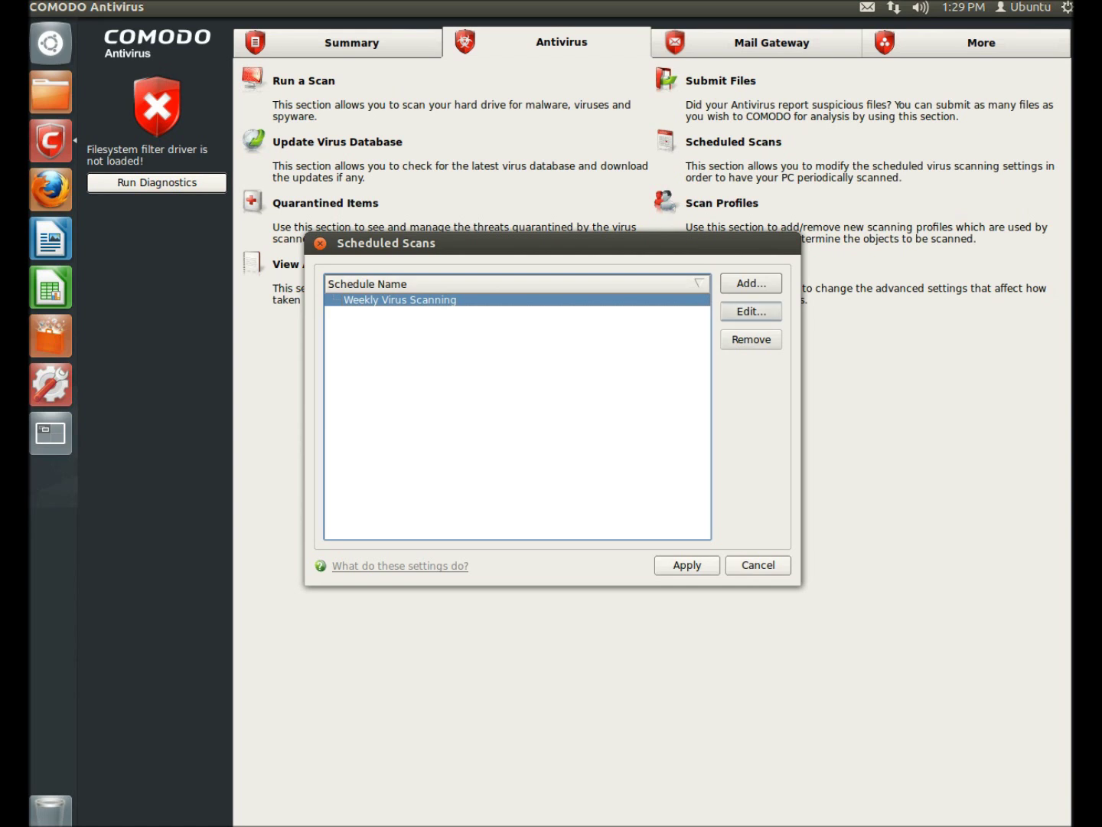
Edit the Weekly Virus Scanning schedule to scan My Computer on Wednesday and Sunday, dropping Thursday.
left_click(751, 311)
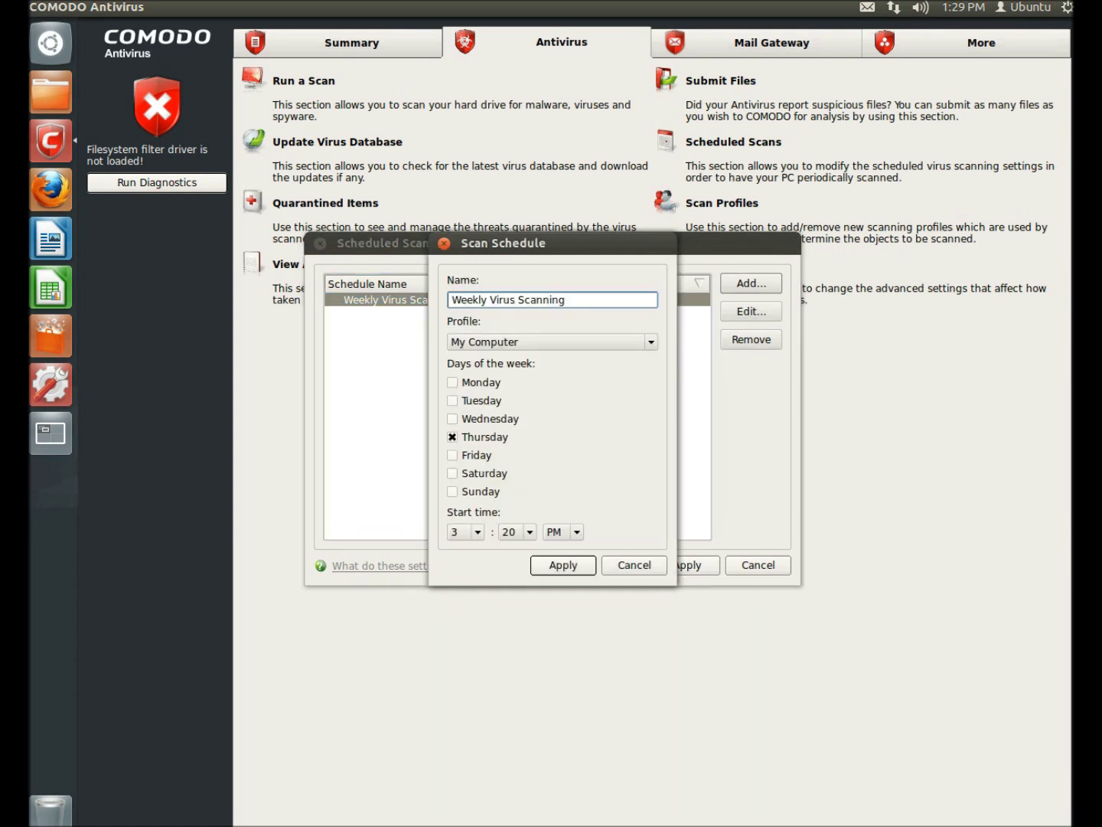
left_click(650, 342)
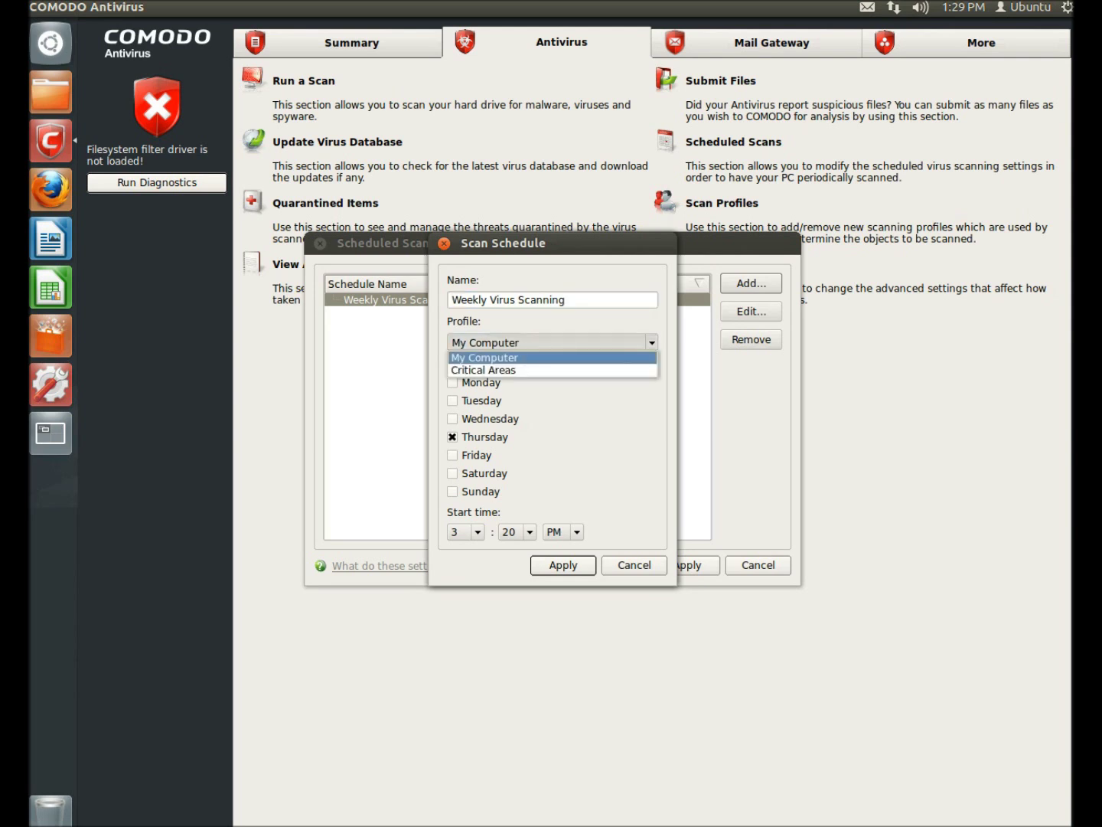
left_click(536, 357)
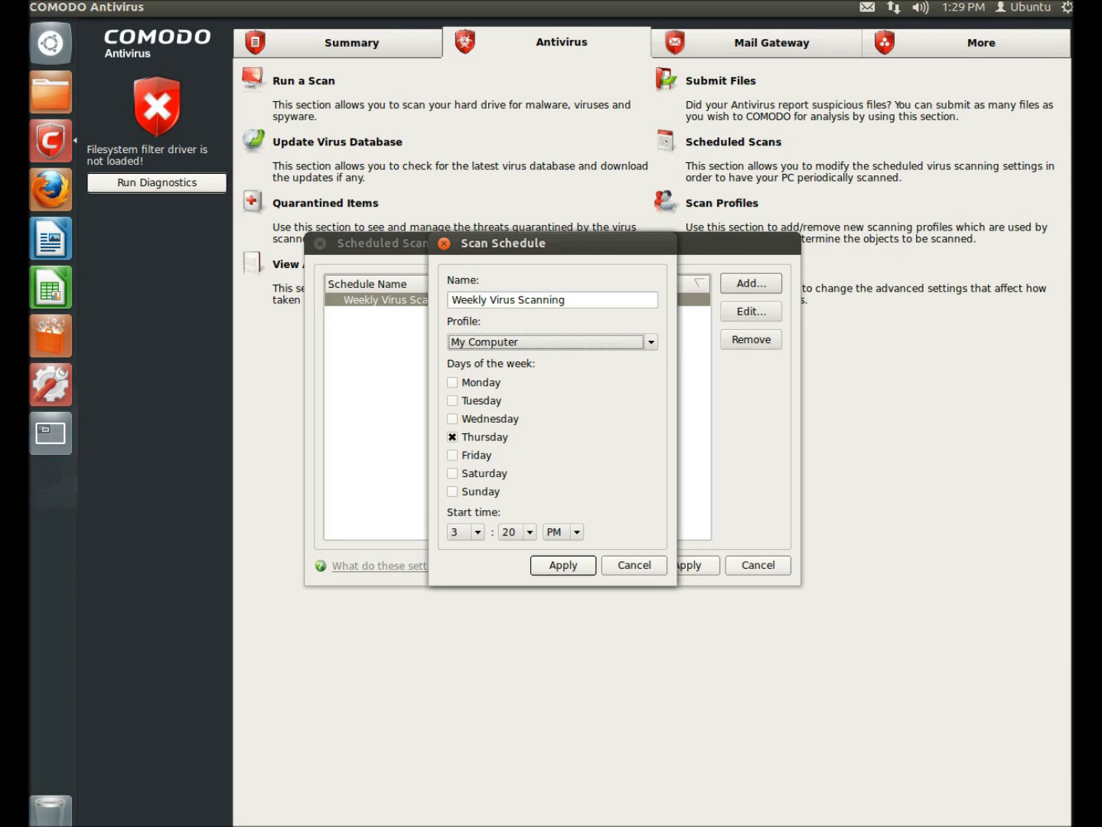
left_click(452, 419)
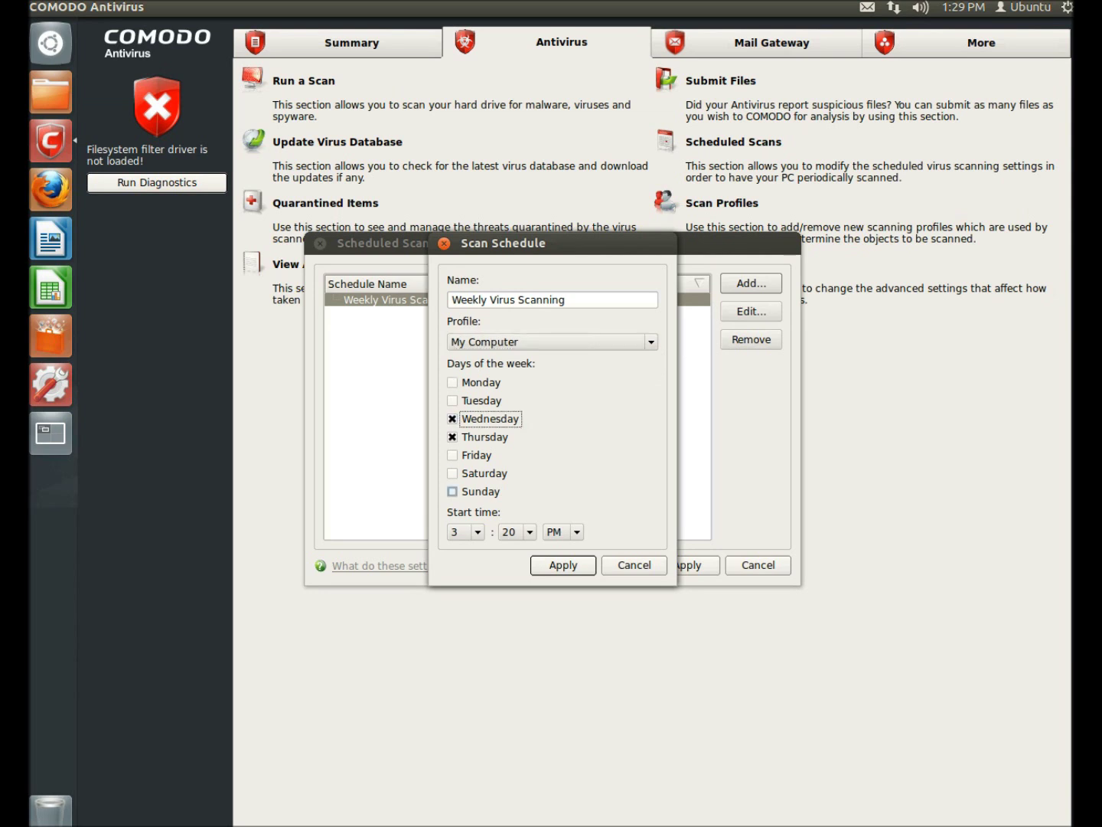
left_click(452, 492)
left_click(453, 437)
Set the schedule's start time to 7:00 AM and apply both dialogs.
left_click(459, 532)
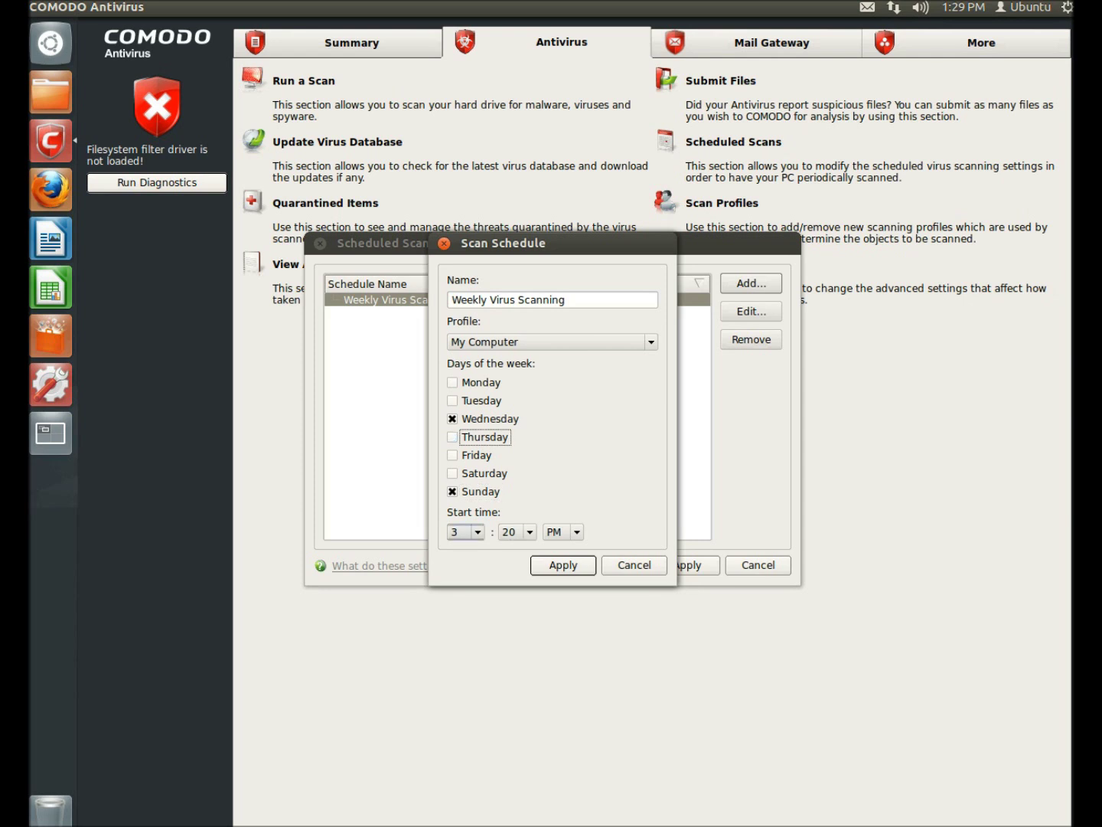
left_click(459, 532)
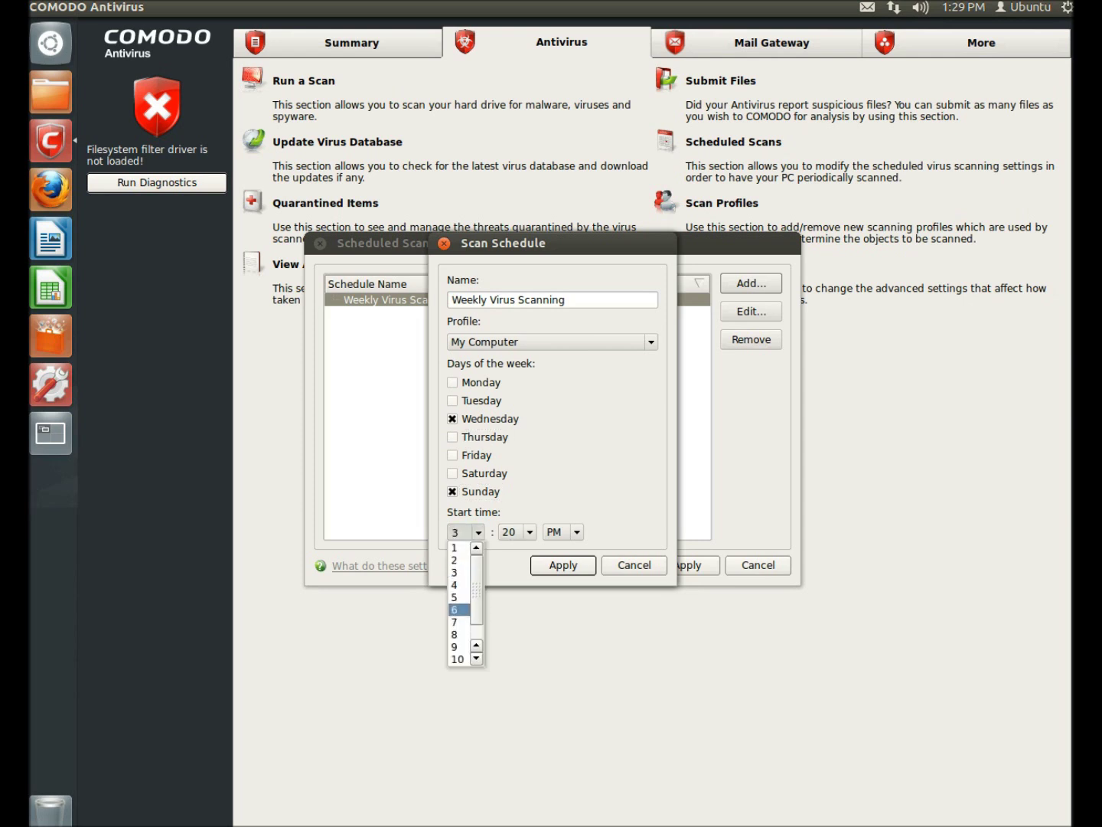
left_click(456, 623)
left_click(516, 532)
key("Up")
key("Up")
key("Up")
key("Up")
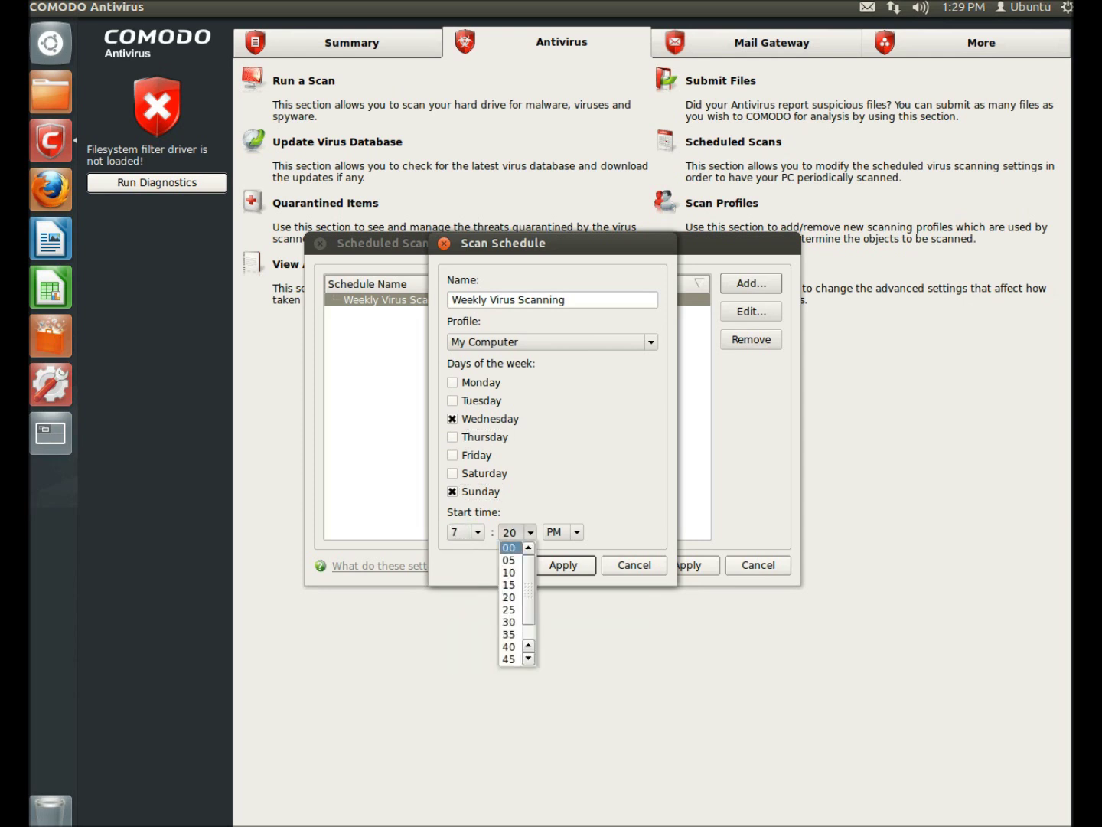
key("Return")
key("Tab")
key("space")
key("Up")
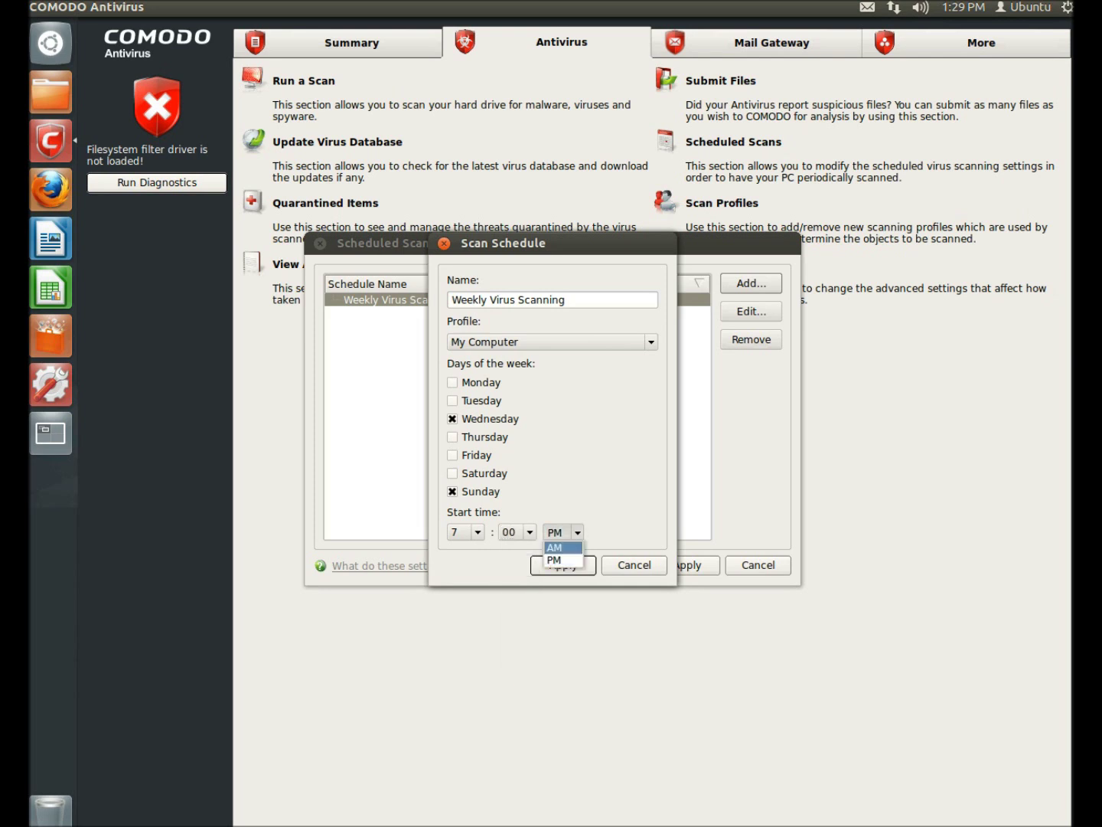
key("Return")
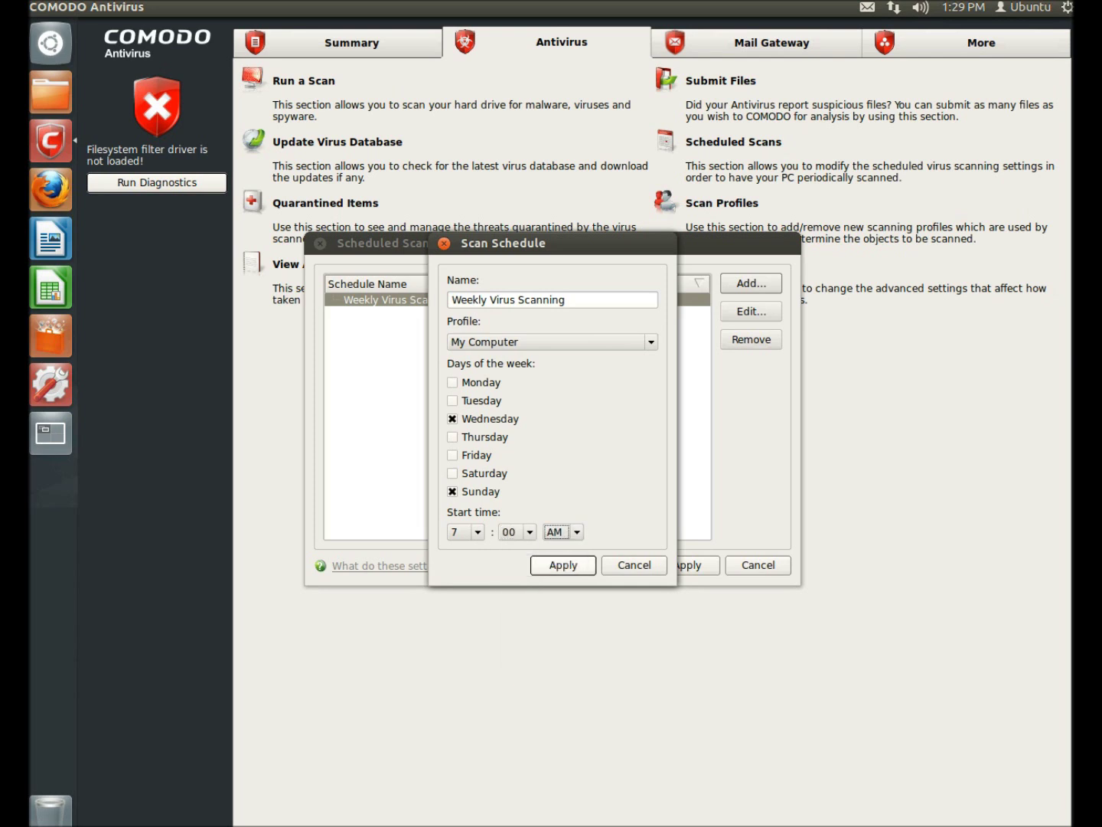
key("Return")
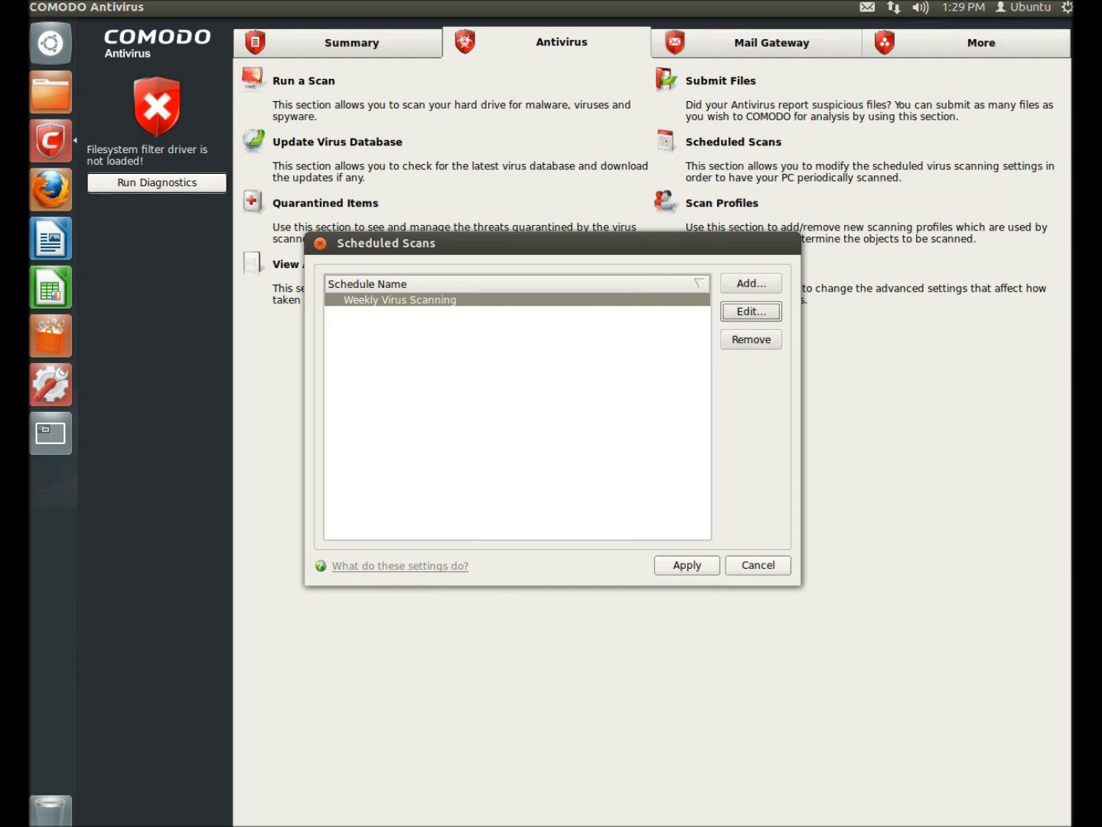
left_click(686, 565)
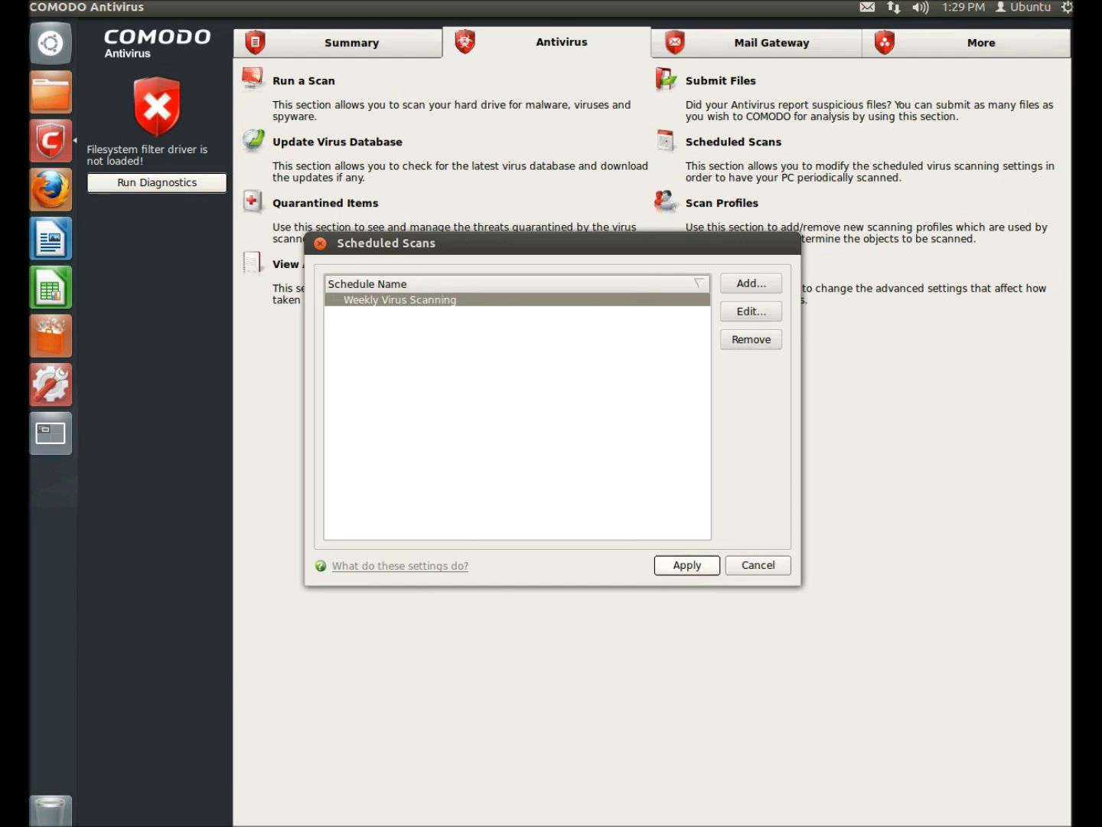
key("Tab")
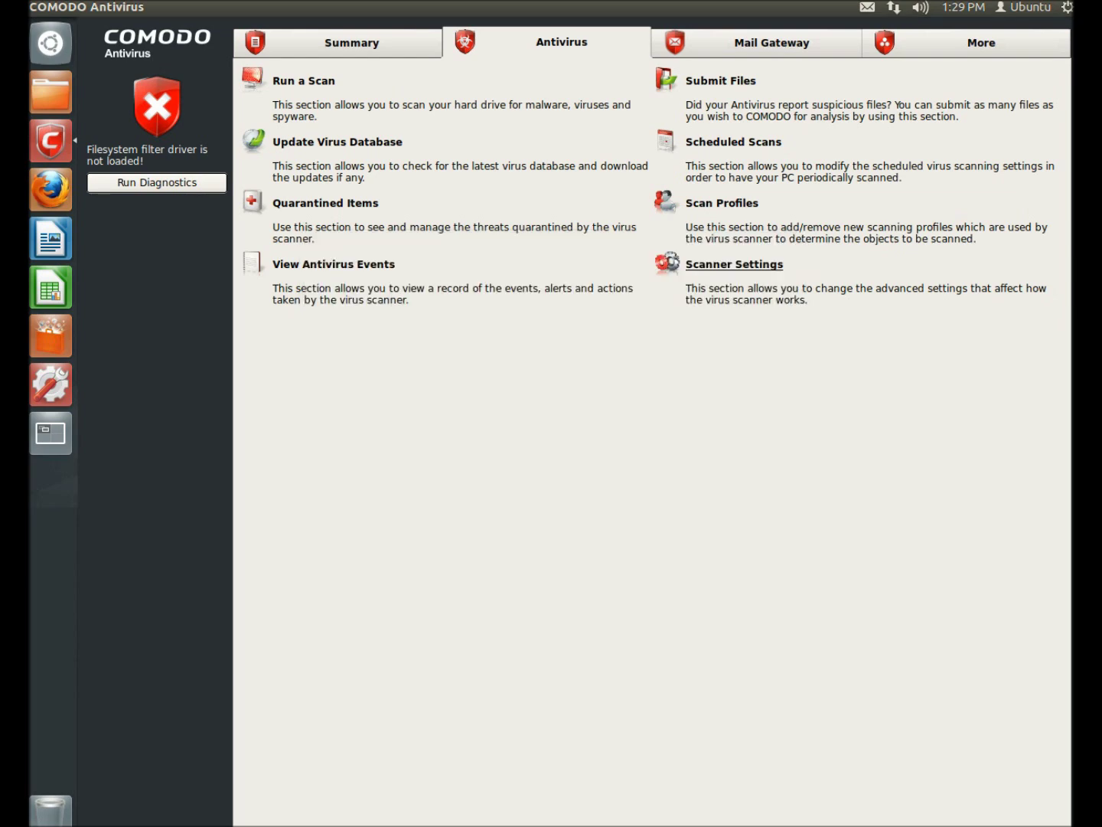
key("Return")
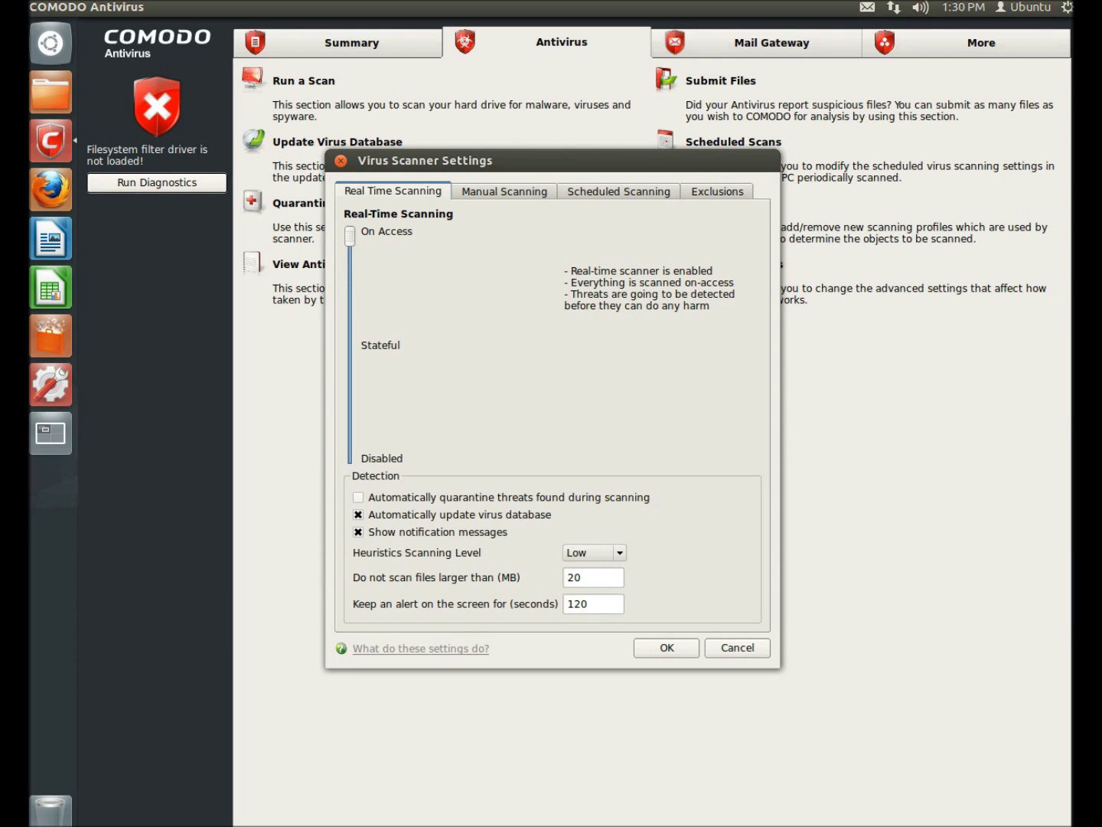
key("Tab")
key("Down")
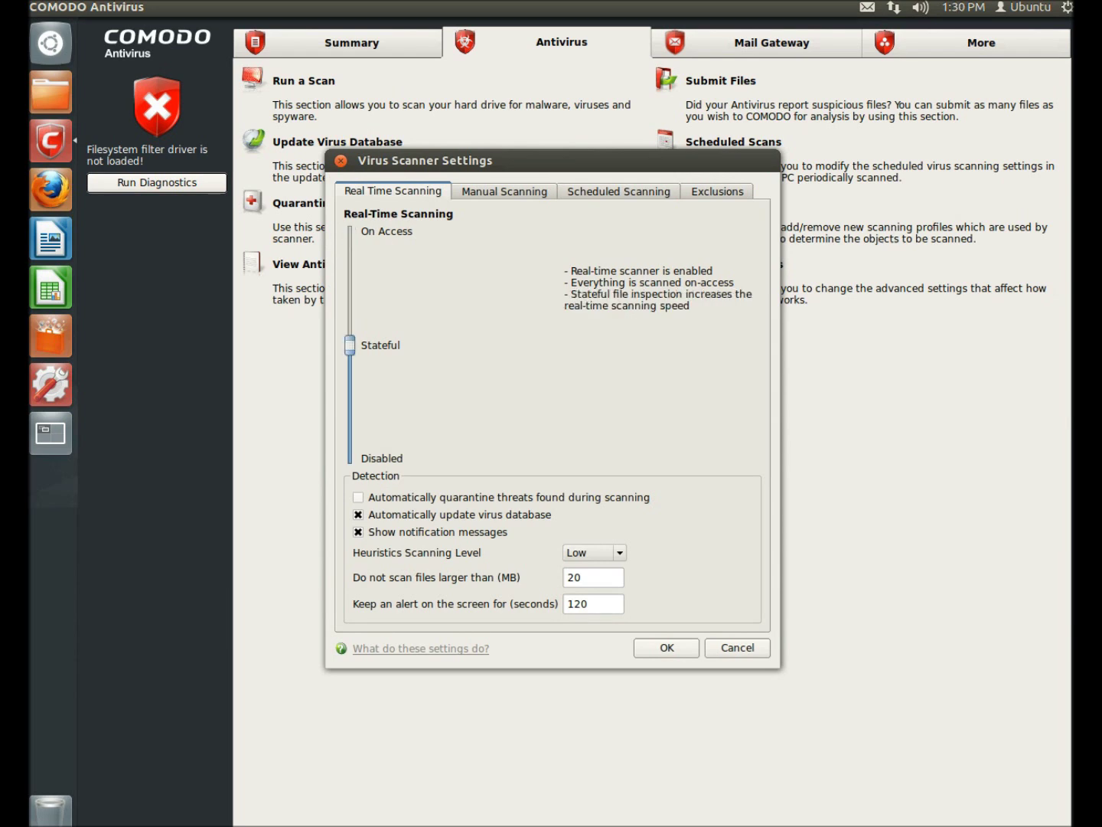
key("Down")
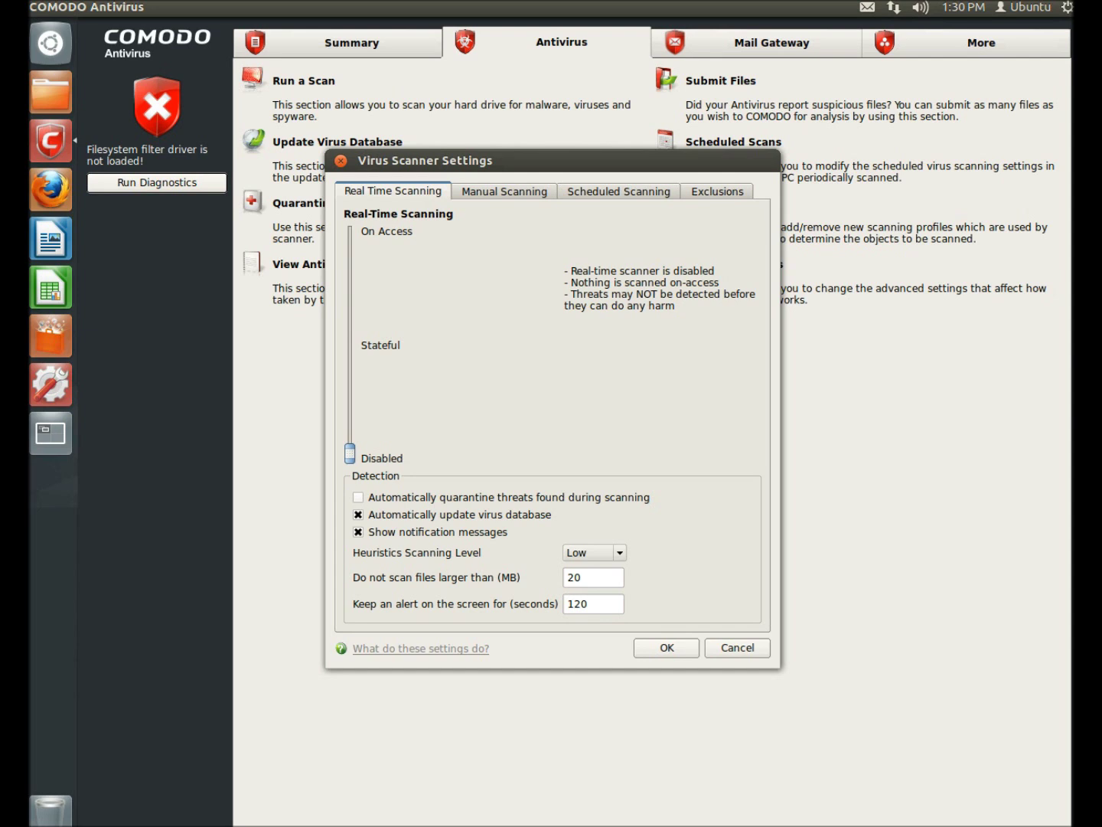
key("Up")
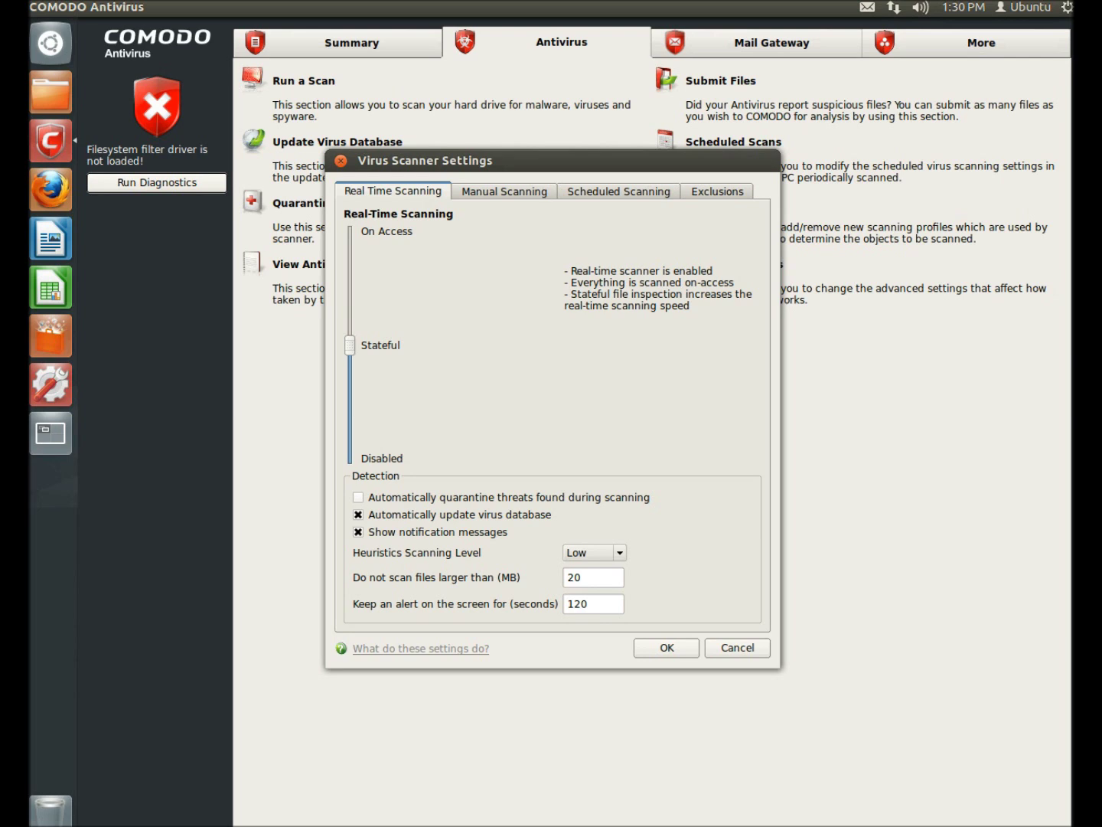
key("Up")
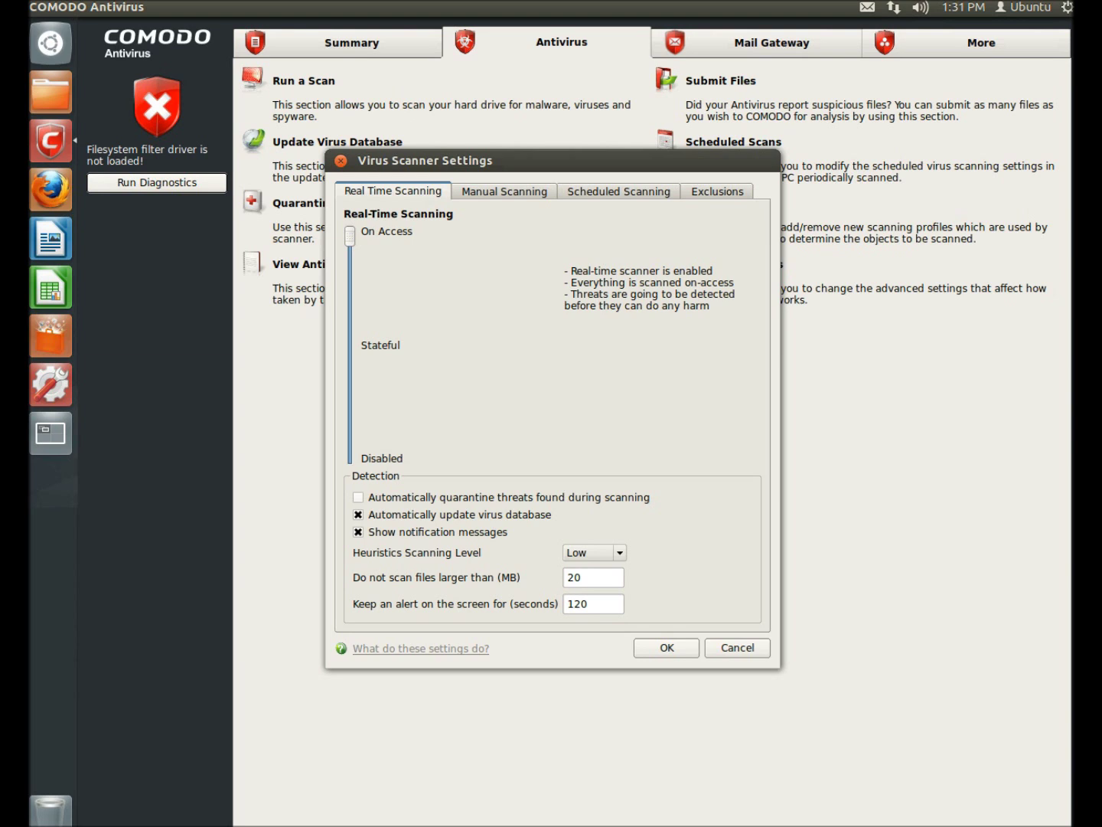
Review the Manual Scanning options, keeping heuristics at Low and the 20 MB file-size limit.
left_click(504, 192)
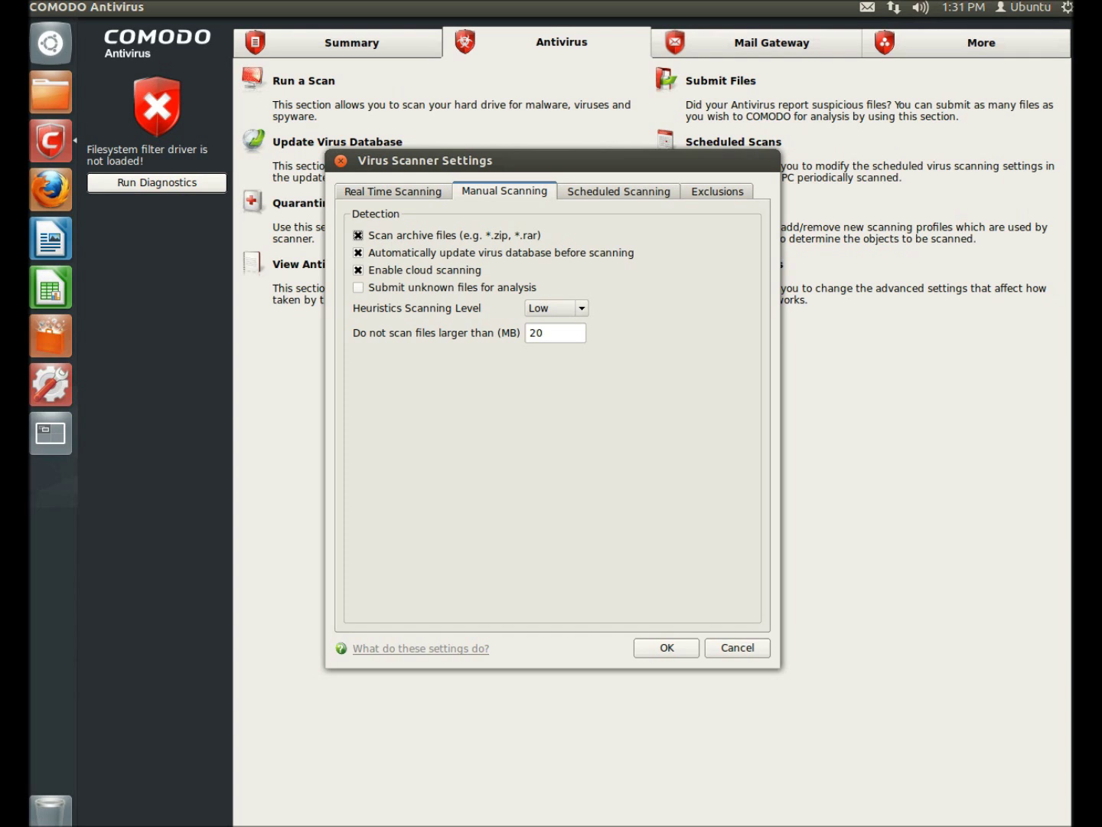
left_click(565, 309)
left_click(564, 308)
left_click(560, 333)
double_click(557, 333)
left_click(557, 333)
Make scheduled scans auto-quarantine threats, use cloud scanning and submit unknown files, heuristics staying Low.
left_click(618, 191)
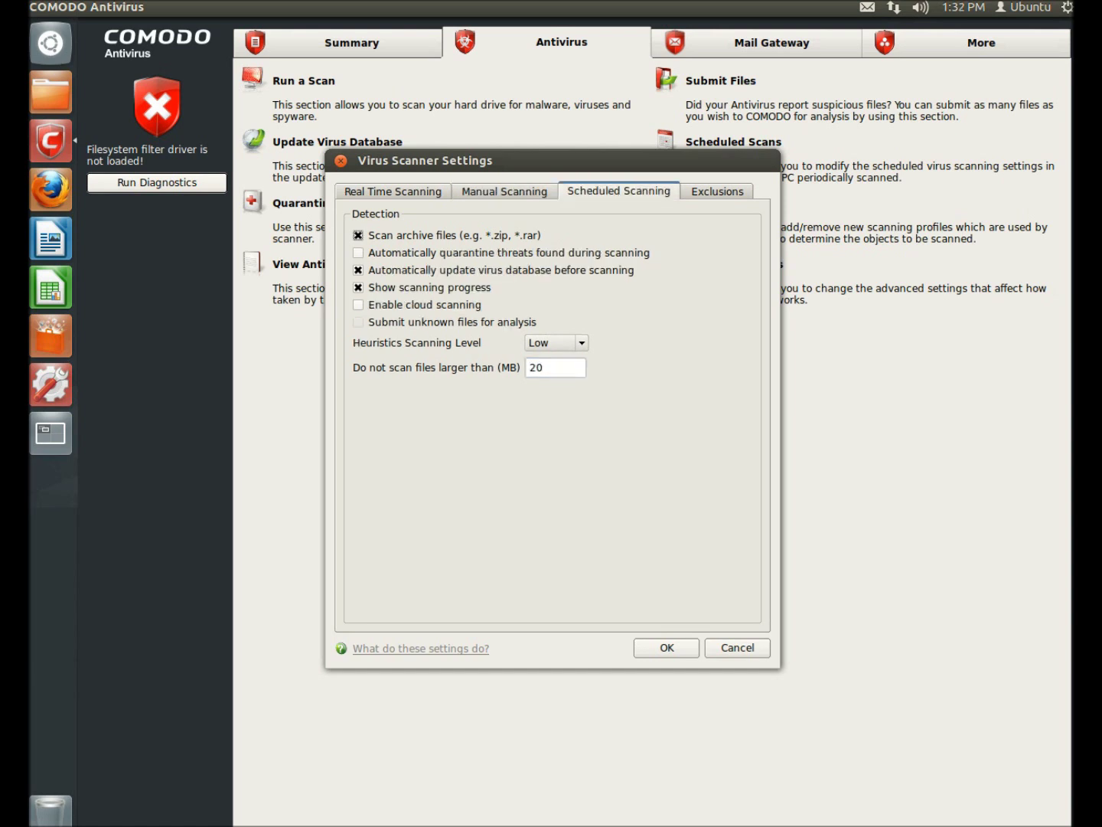
left_click(359, 253)
key("Tab")
key("Tab")
key("Tab")
key("space")
key("Tab")
key("space")
key("Tab")
key("space")
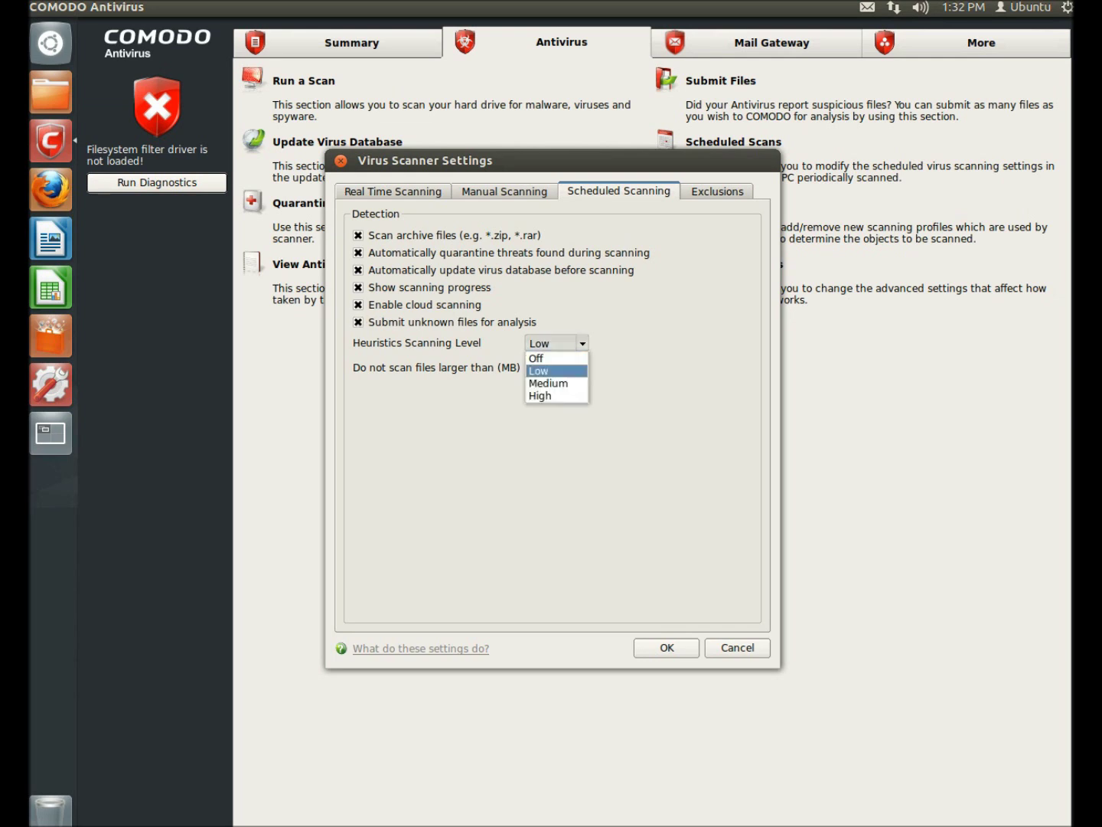
key("Escape")
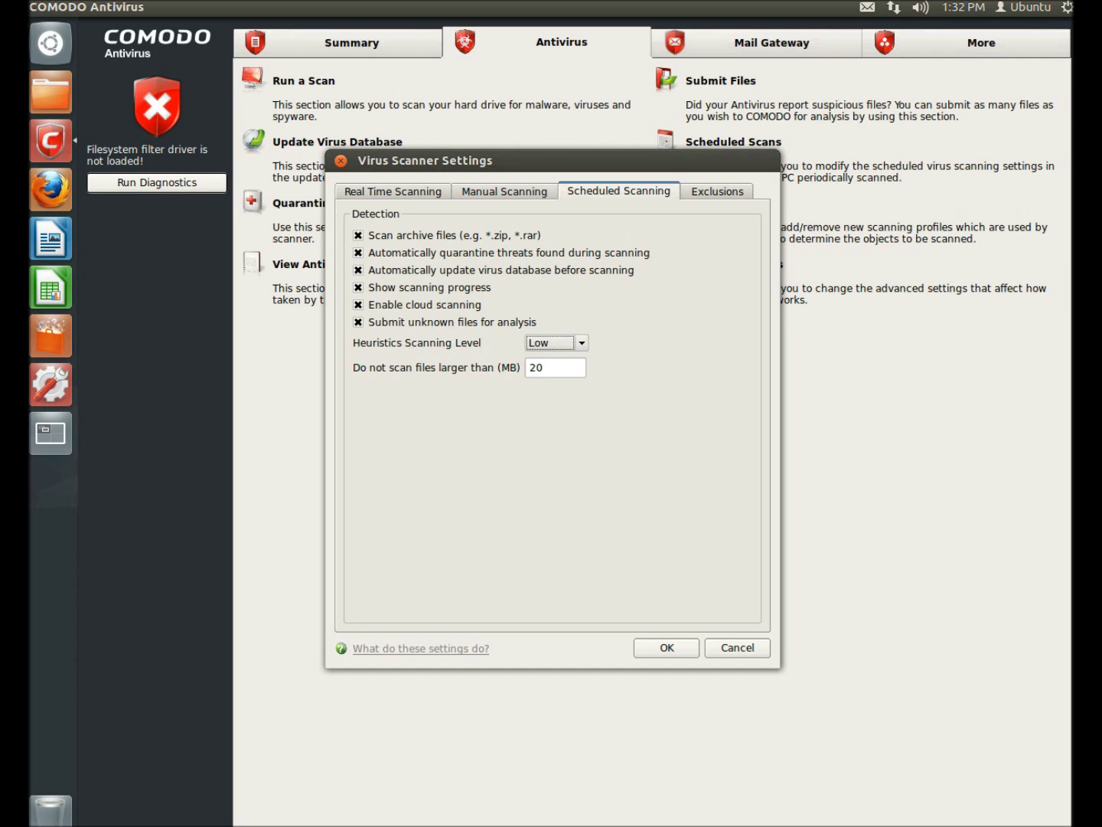
double_click(545, 368)
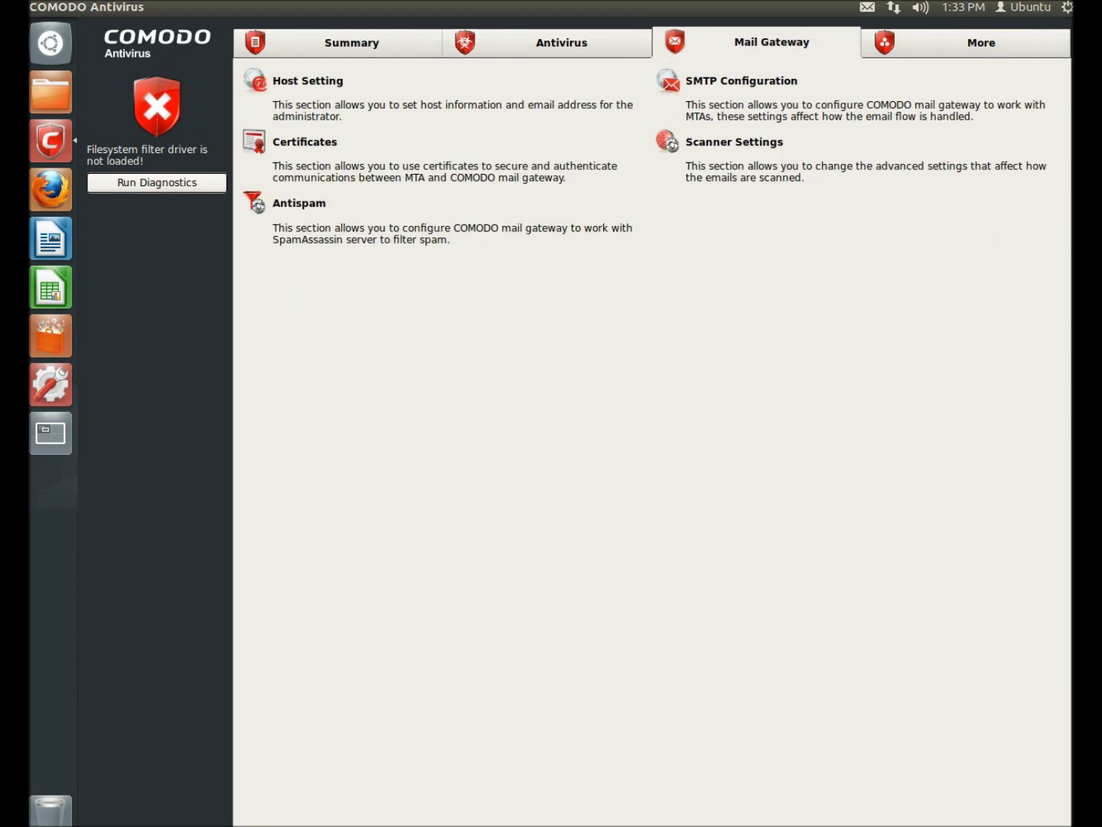
Move focus onto the Mail Gateway's Host Setting section.
key("Tab")
key("Tab")
key("Tab")
key("Tab")
In Mail Gateway scanner settings, enable cloud scanning and unknown-file submission, keeping heuristics Low.
left_click(734, 142)
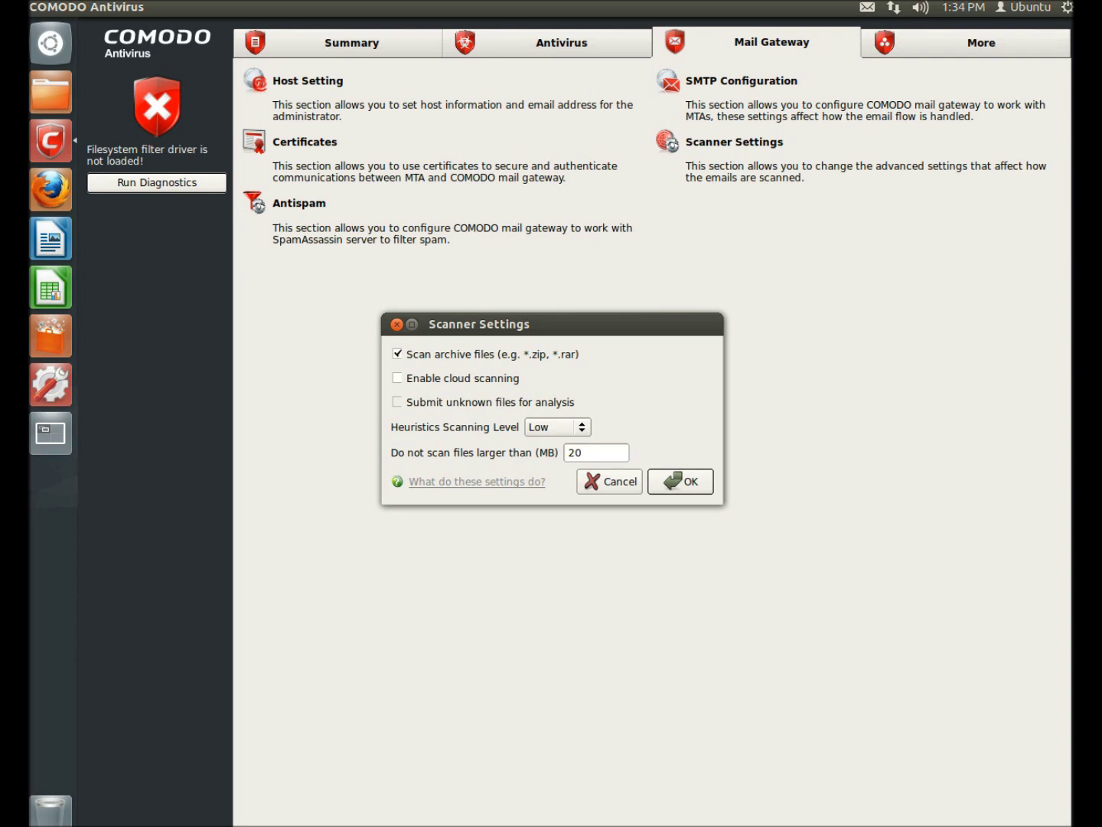
left_click(397, 378)
left_click(397, 402)
left_click(558, 427)
left_click(558, 427)
left_click(681, 481)
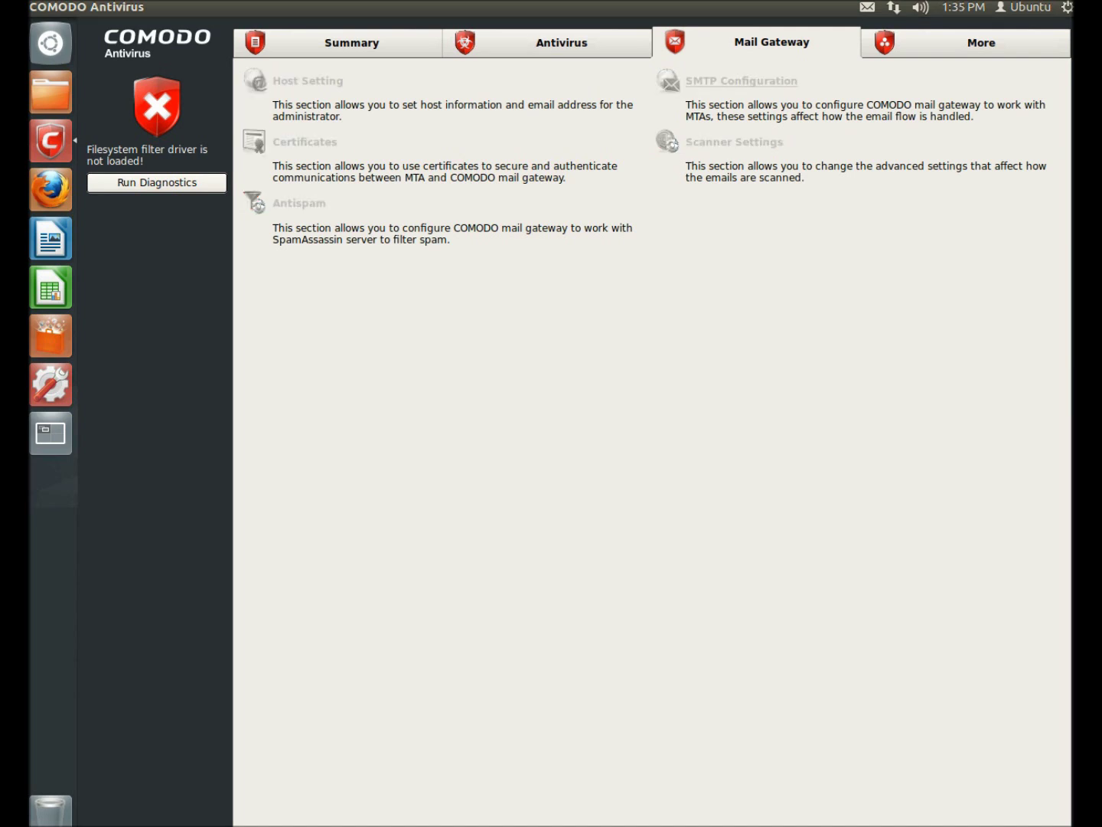
Open Preferences and look through Parental Control and Themes, keeping the COMODO Style Black Normal theme.
left_click(965, 43)
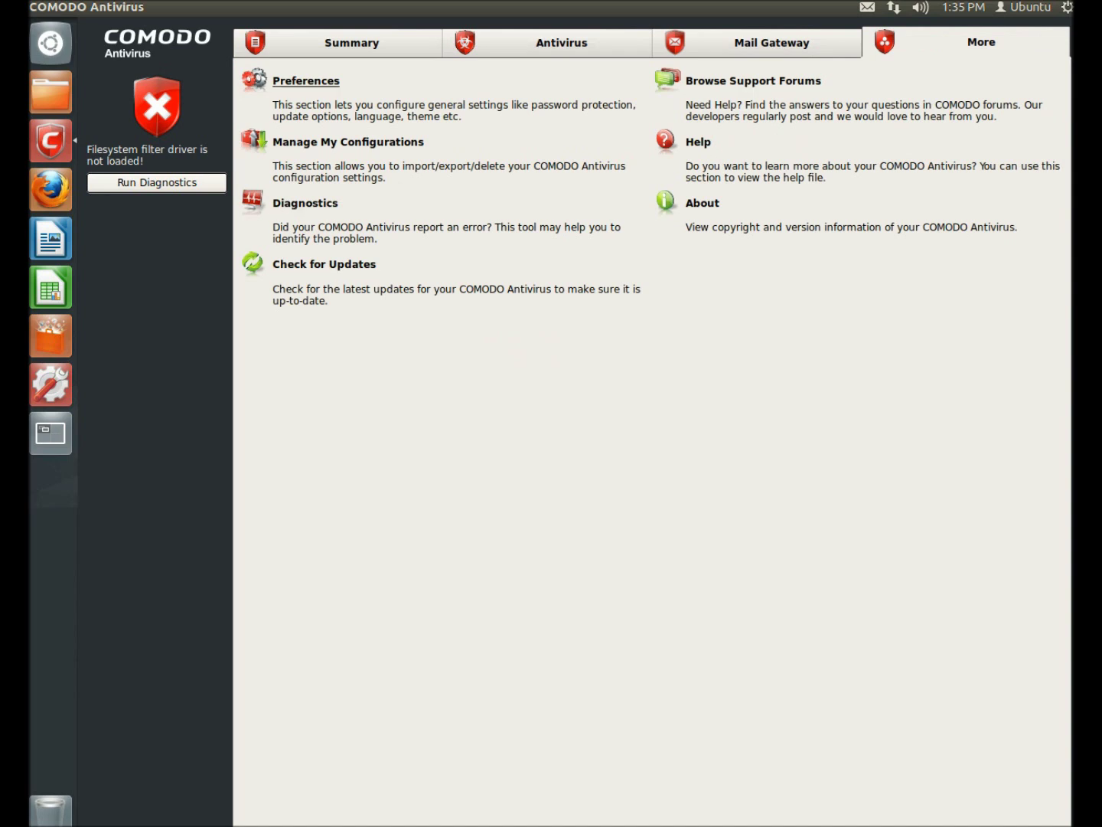
left_click(306, 80)
left_click(434, 336)
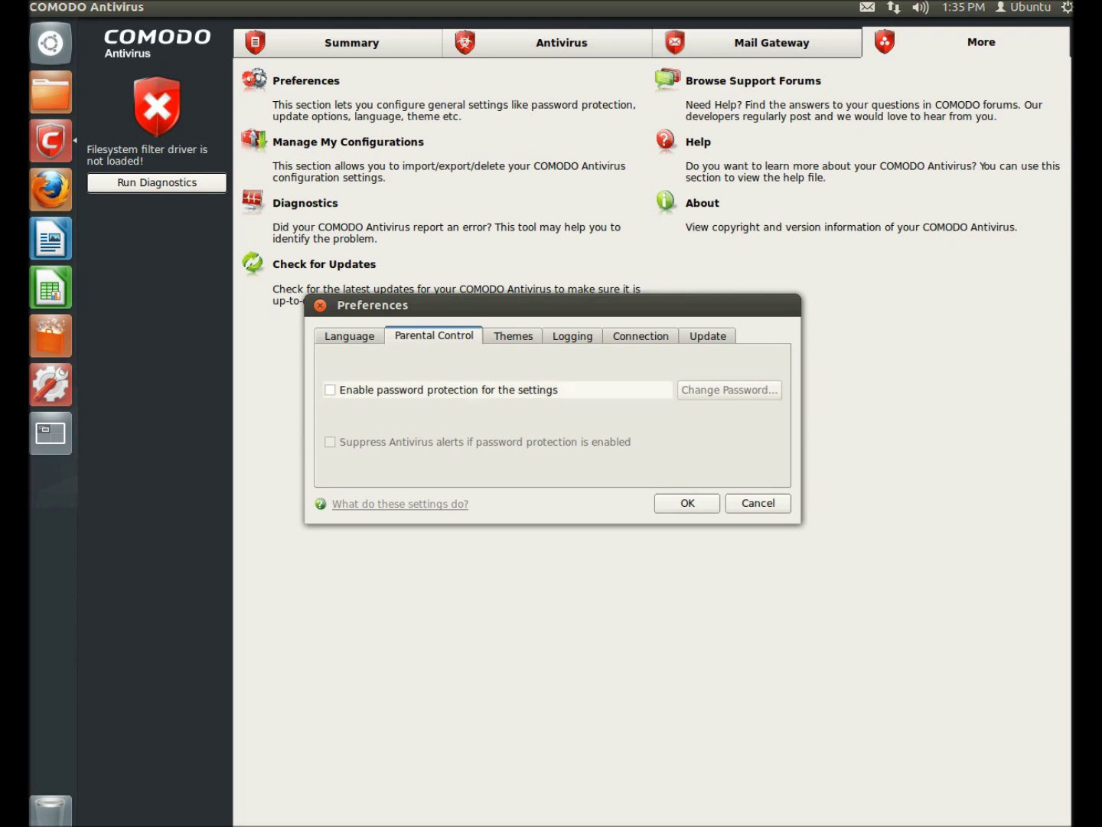
left_click(513, 336)
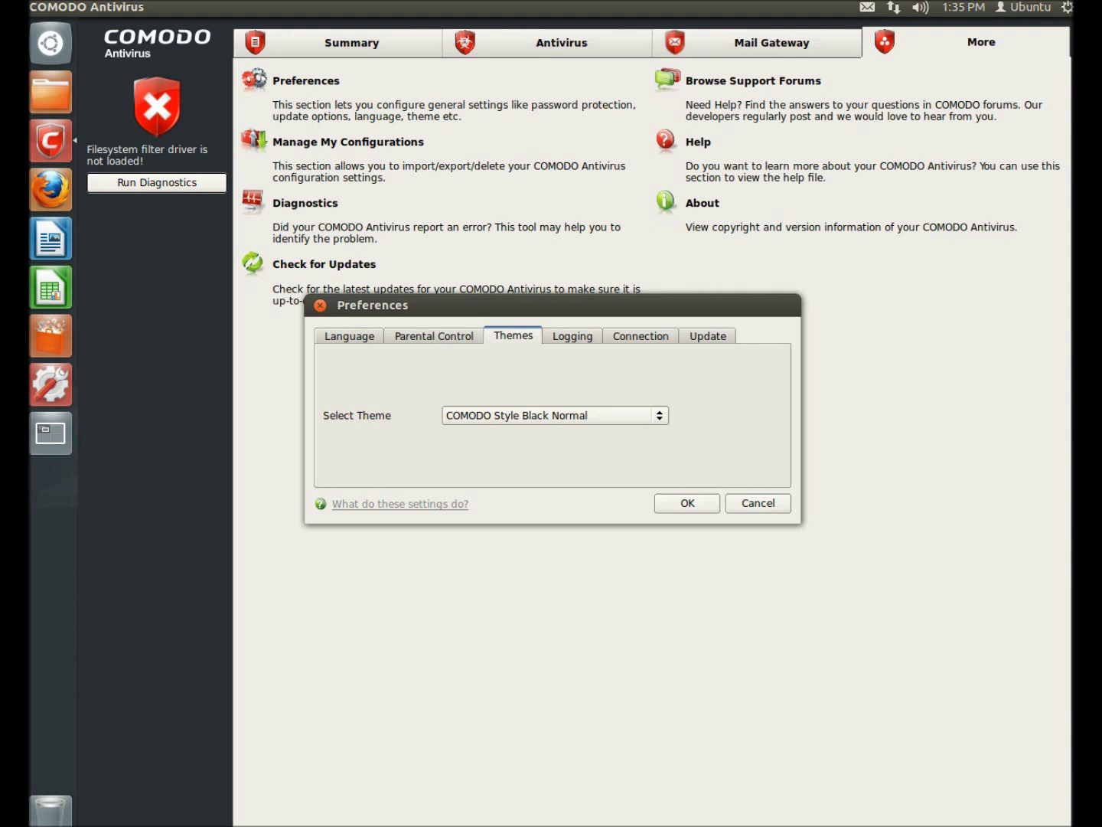
left_click(555, 416)
left_click(555, 416)
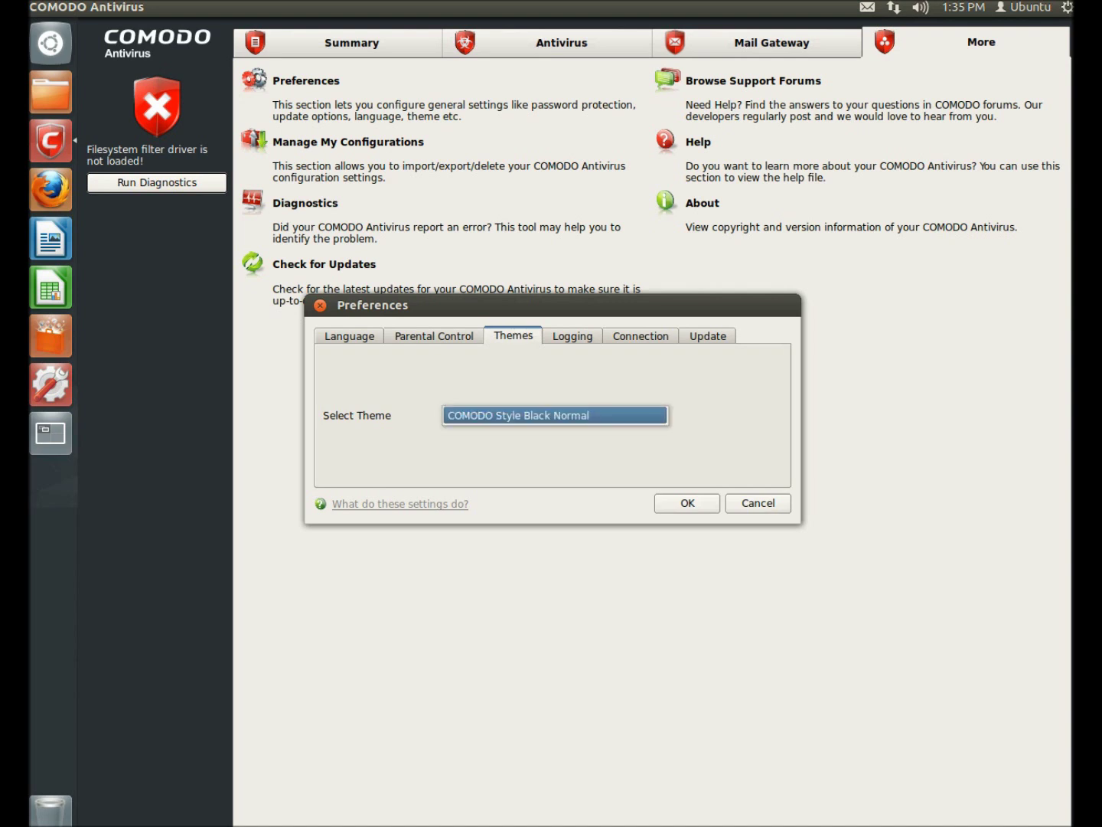
left_click(554, 416)
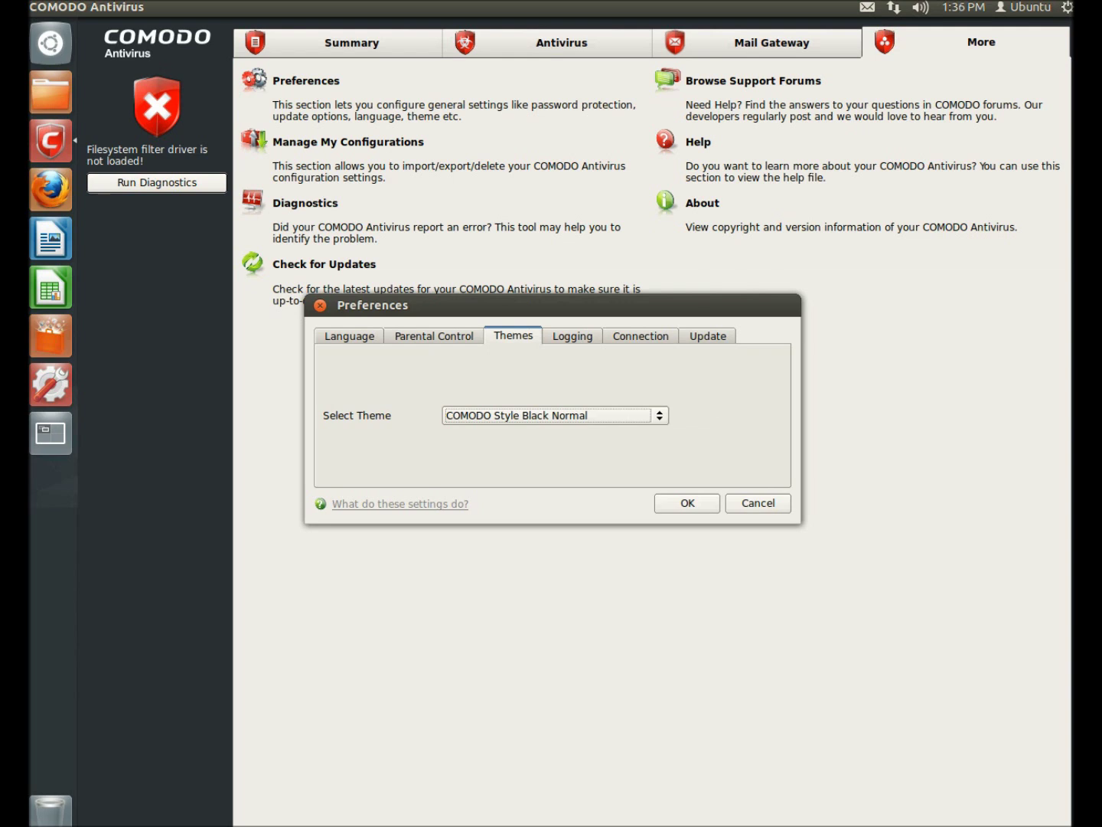
View the Logging, Connection and Update tabs, close Preferences unchanged, and return to Summary.
left_click(573, 336)
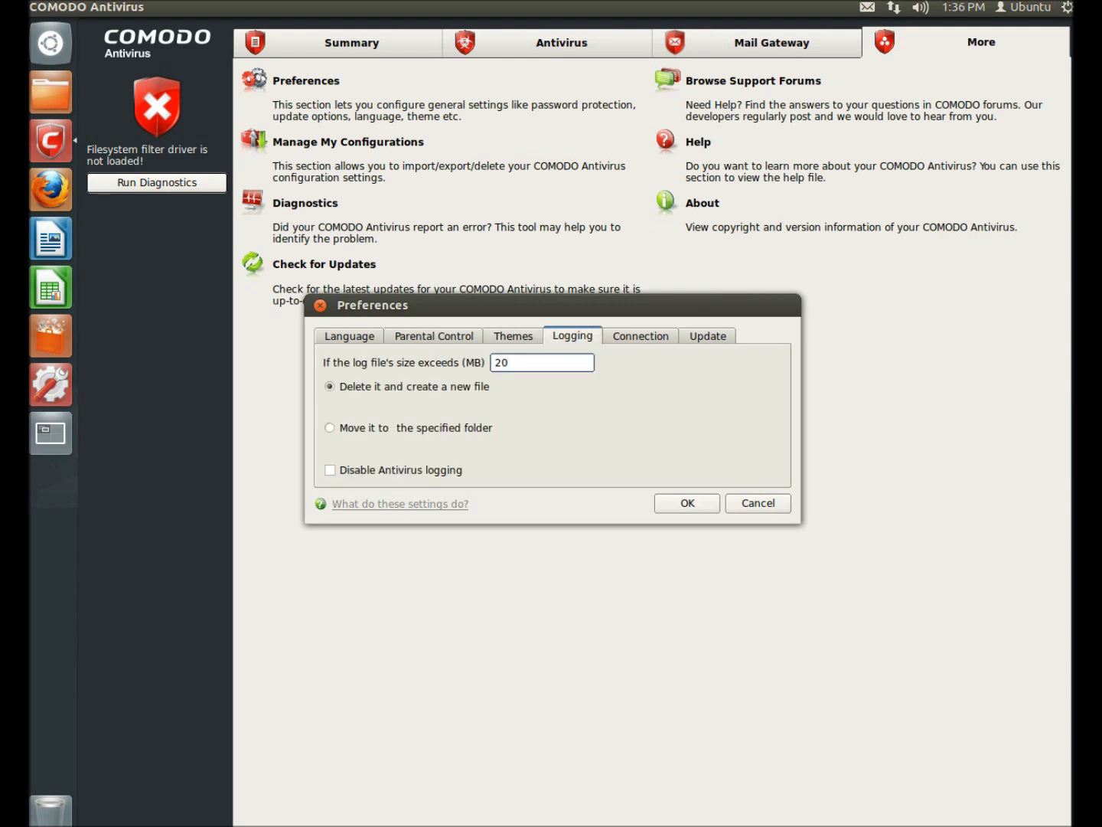
key("ctrl+Page_Down")
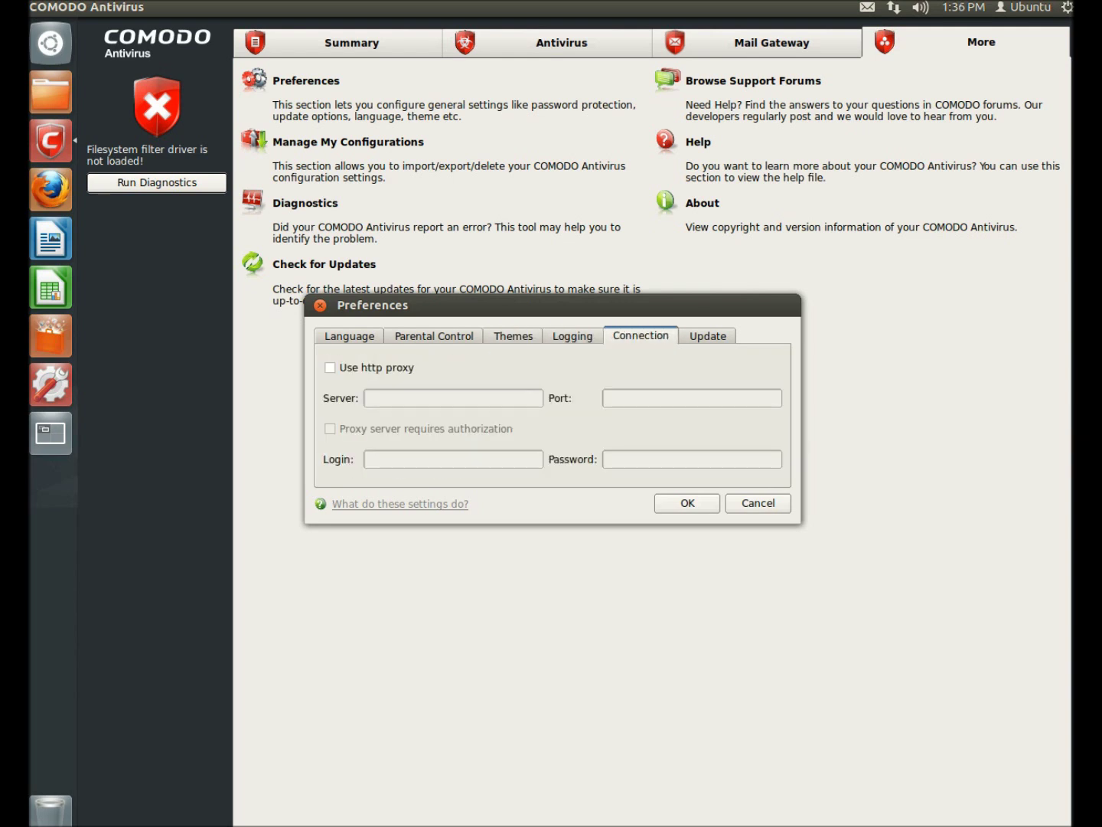
key("ctrl+Page_Down")
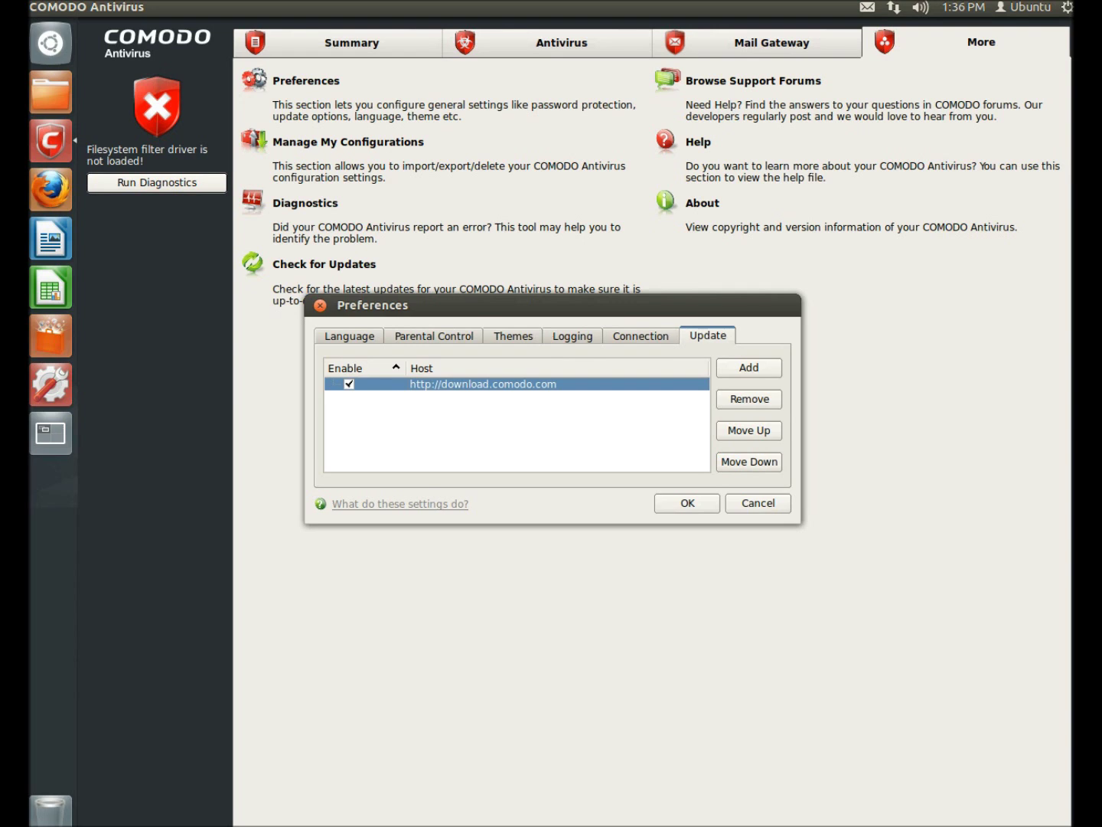
left_click(320, 305)
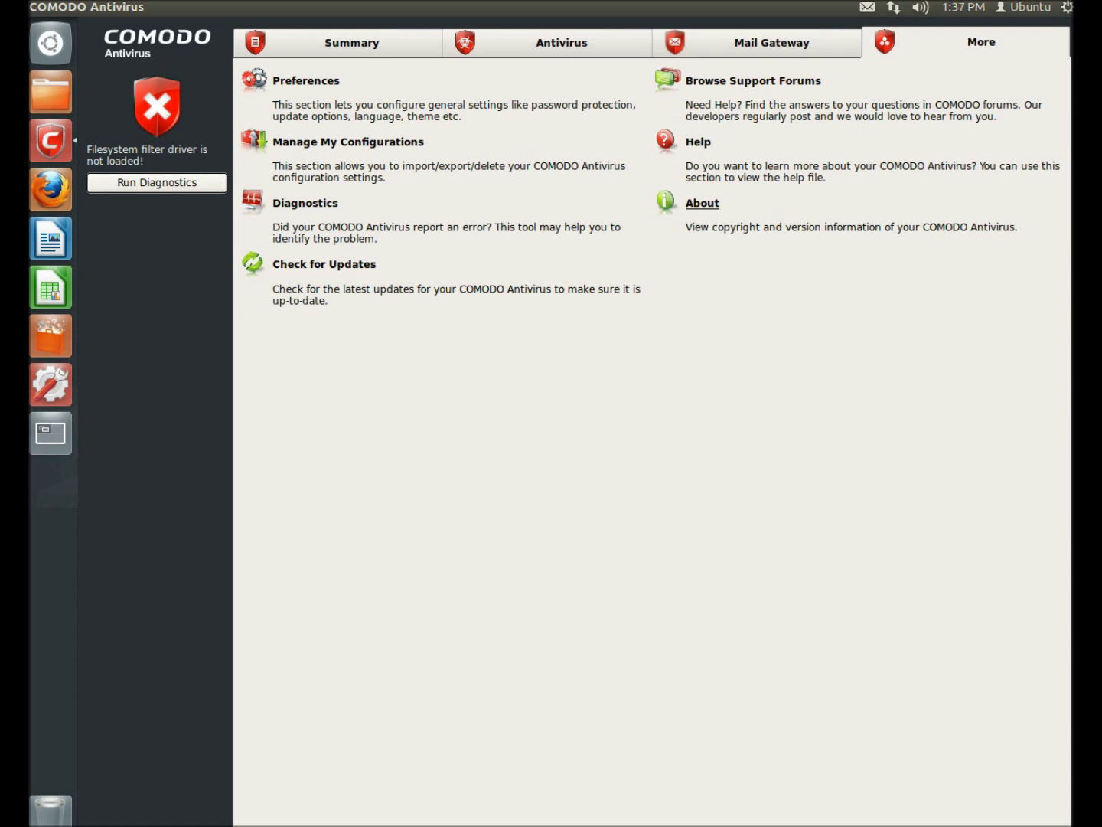
left_click(351, 43)
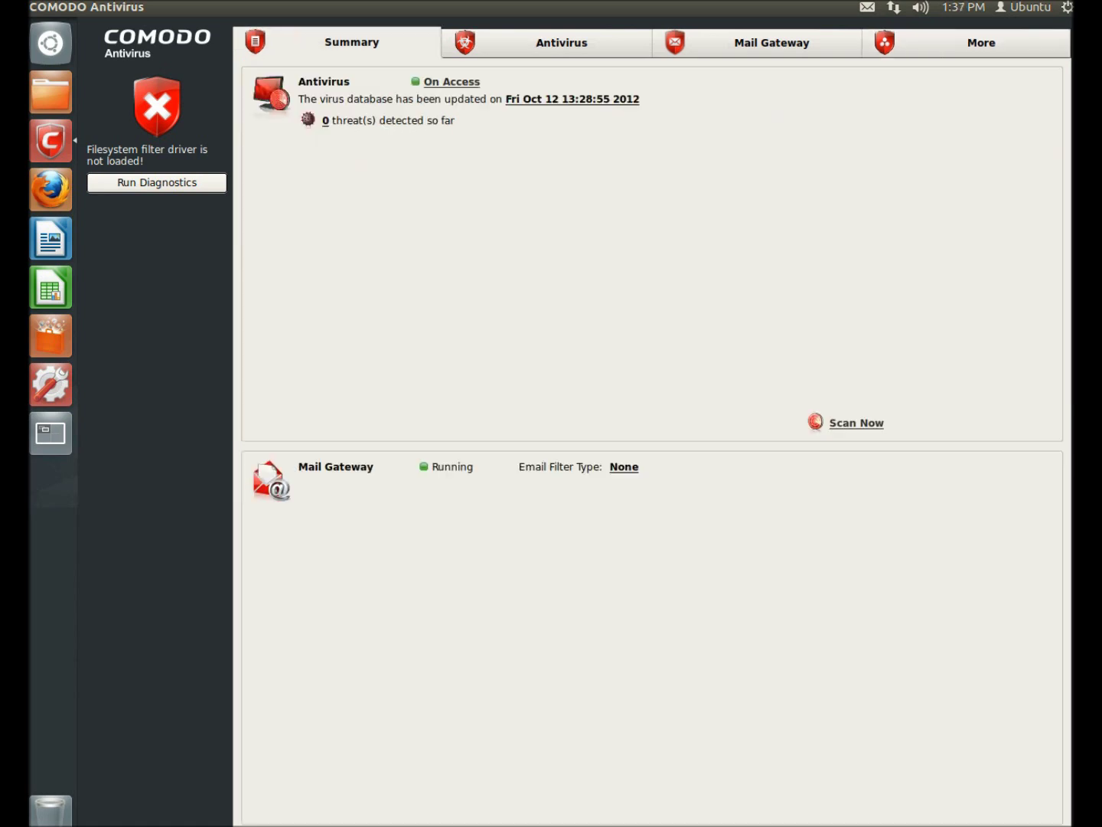
Start a My Computer scan, updating the virus database, then view the SMTP mail filtering settings.
left_click(856, 423)
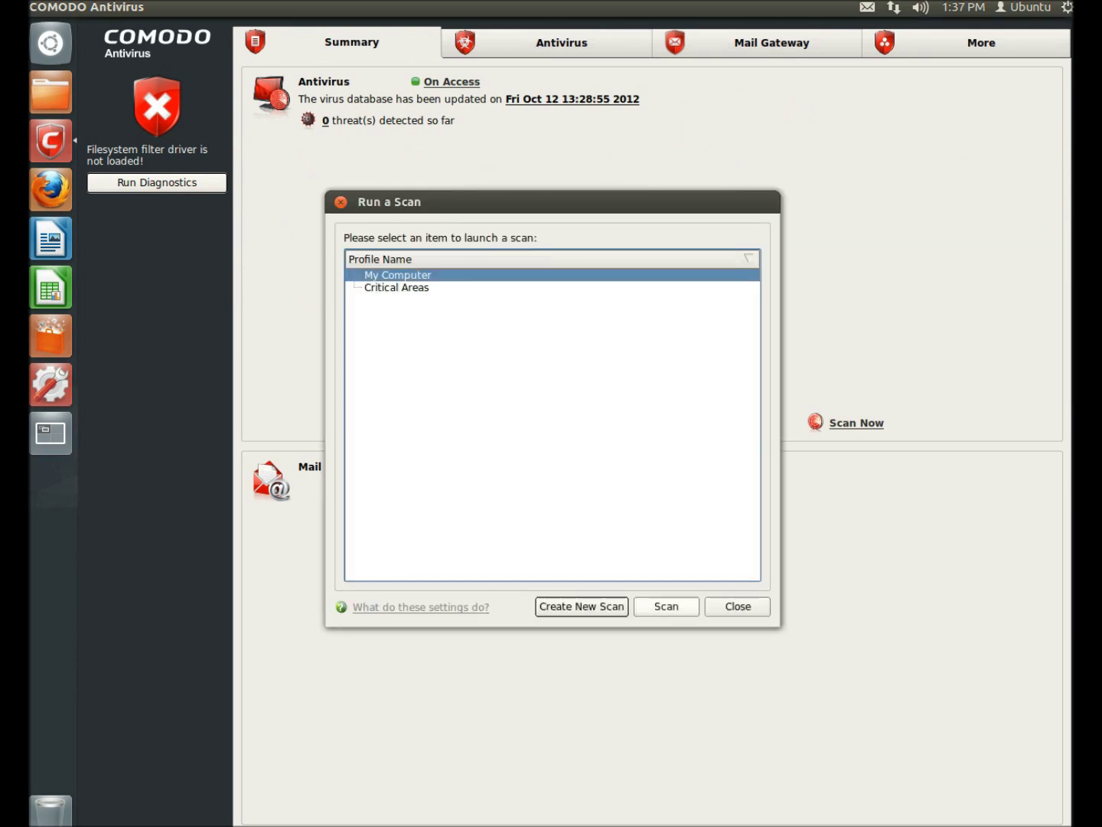
left_click(666, 606)
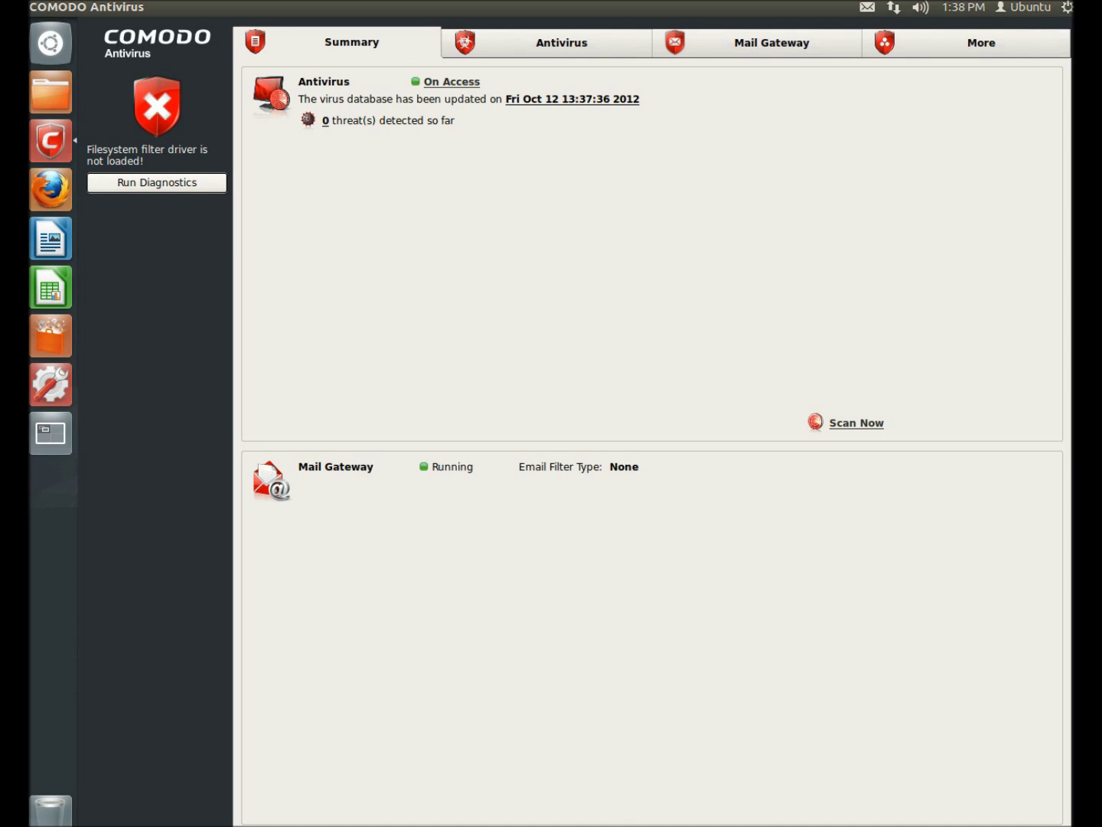
left_click(624, 467)
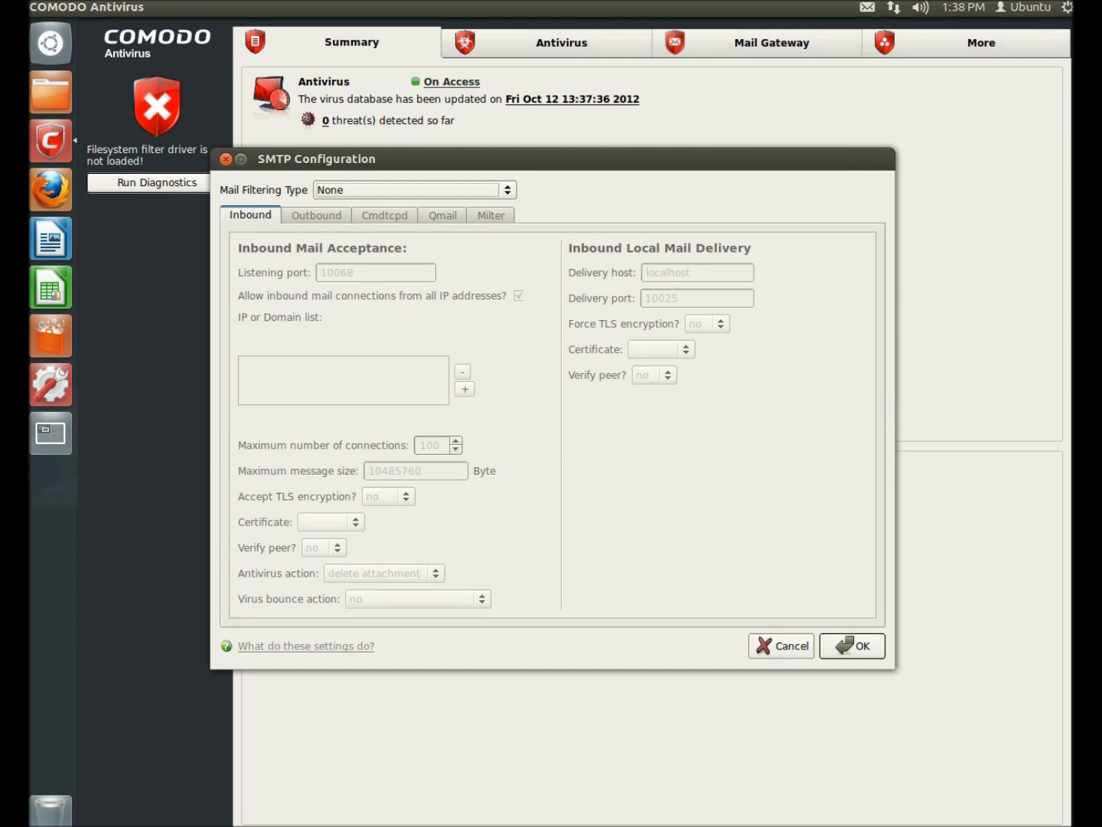
Review the Mail Filtering Type choices and keep it set to None.
left_click(414, 190)
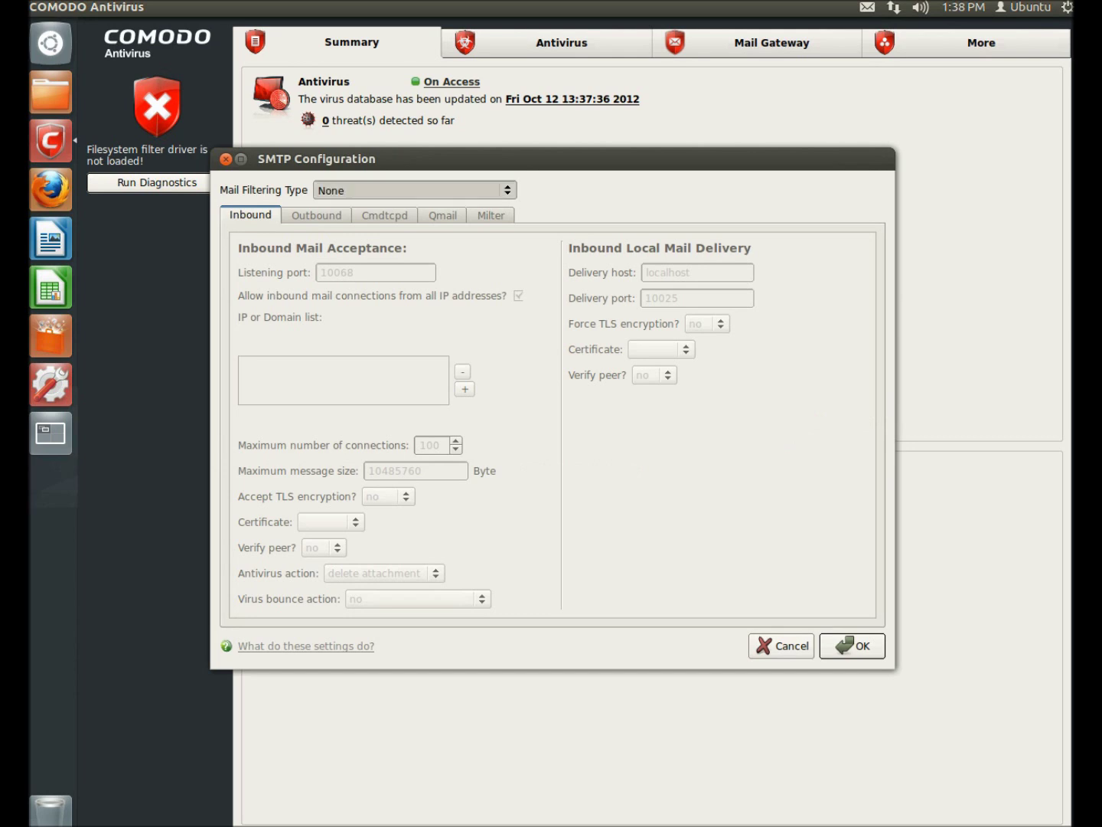
left_click(414, 189)
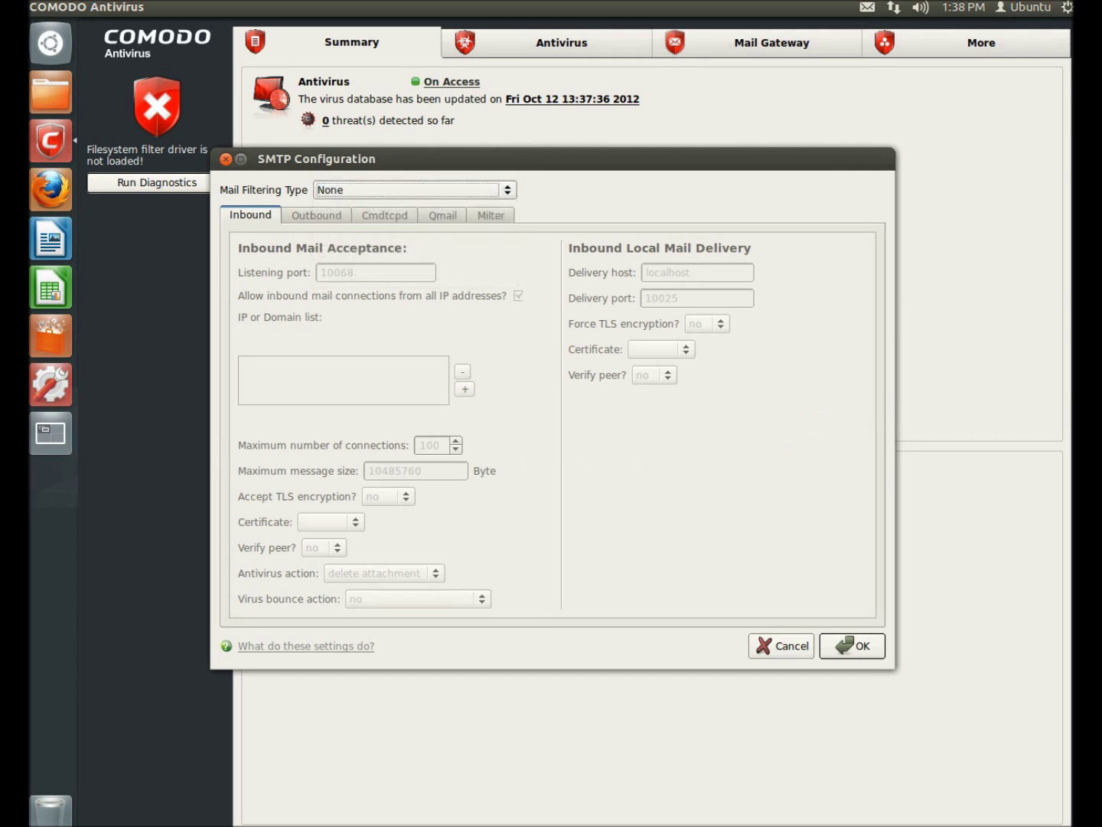